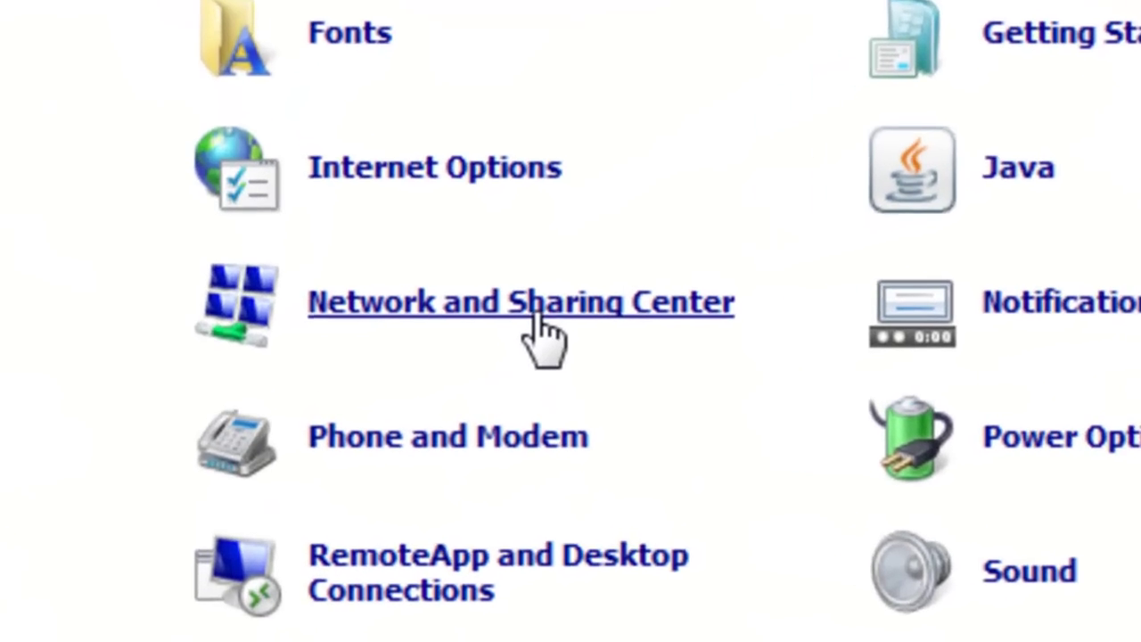
# Open the TCP/IPv4 properties of the Local Area Connection adapter and switch it to a manually specified IP address
pyautogui.click(544, 332)
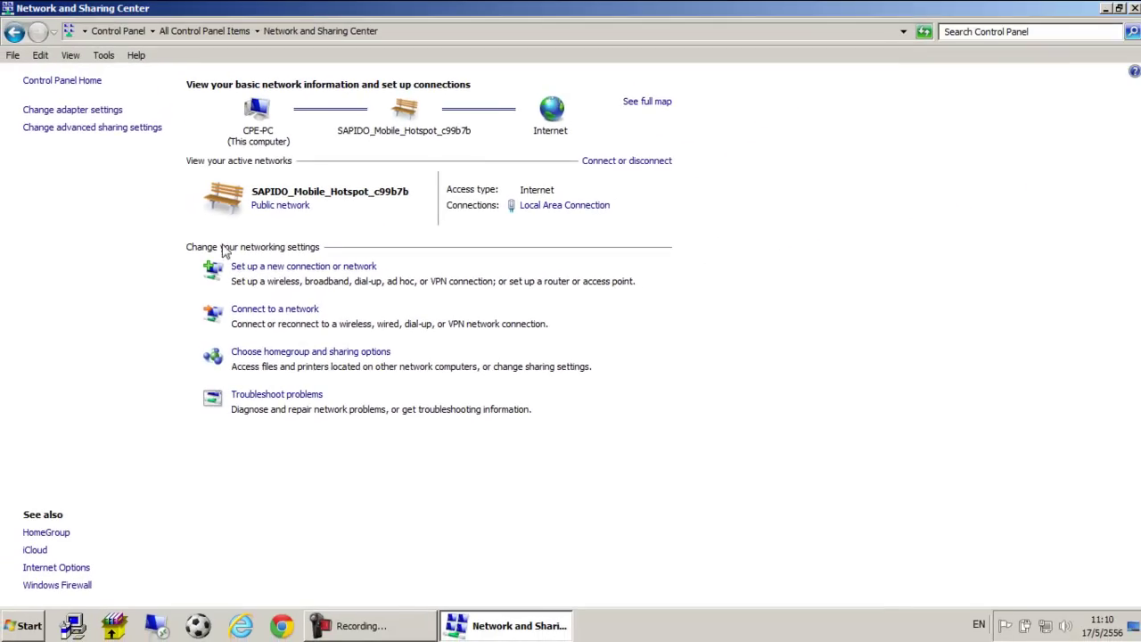
pyautogui.click(111, 150)
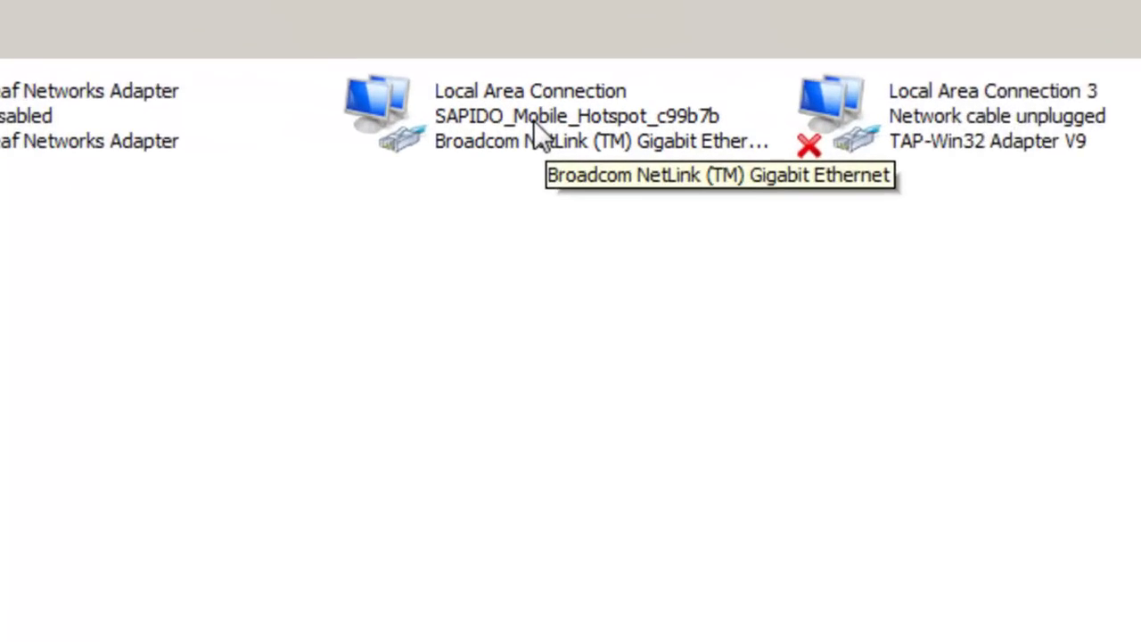
pyautogui.rightClick(532, 128)
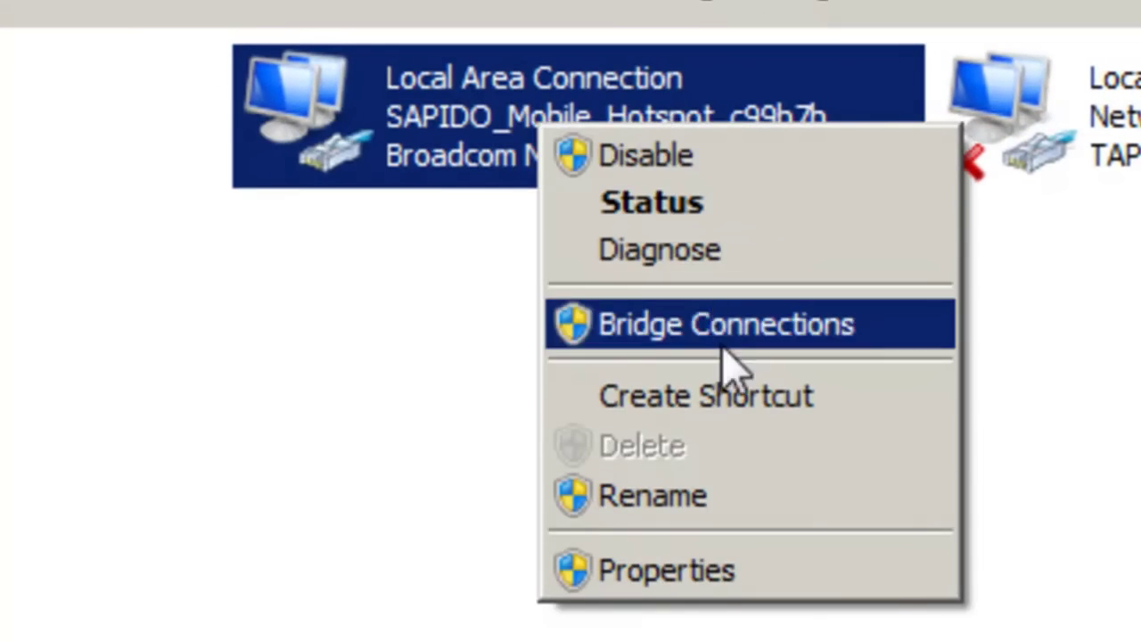
pyautogui.click(698, 575)
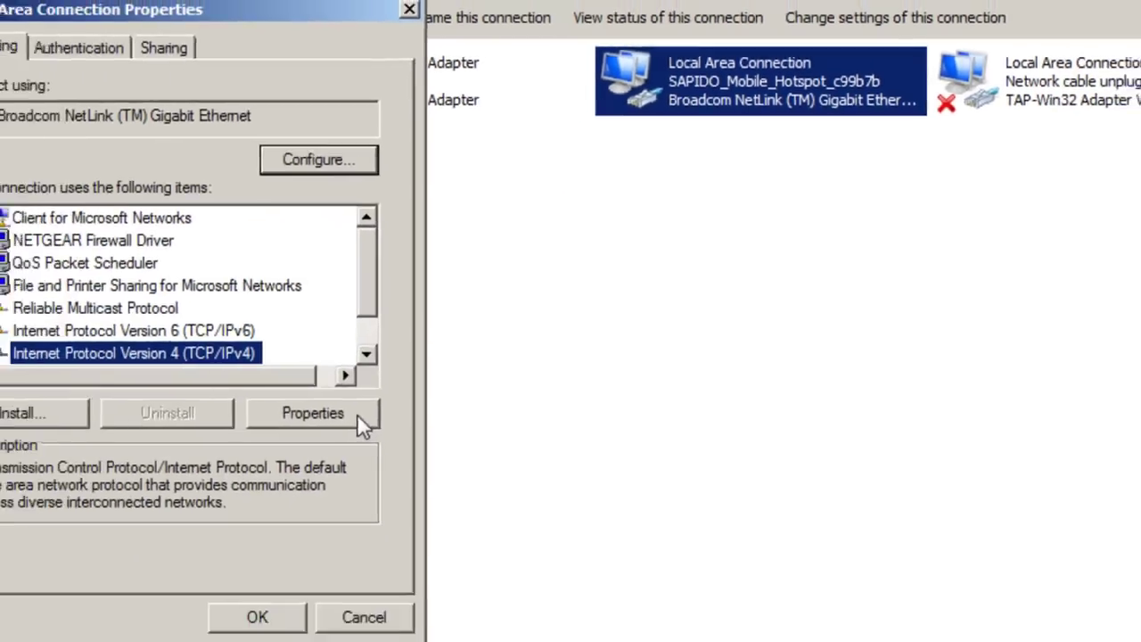
pyautogui.click(359, 419)
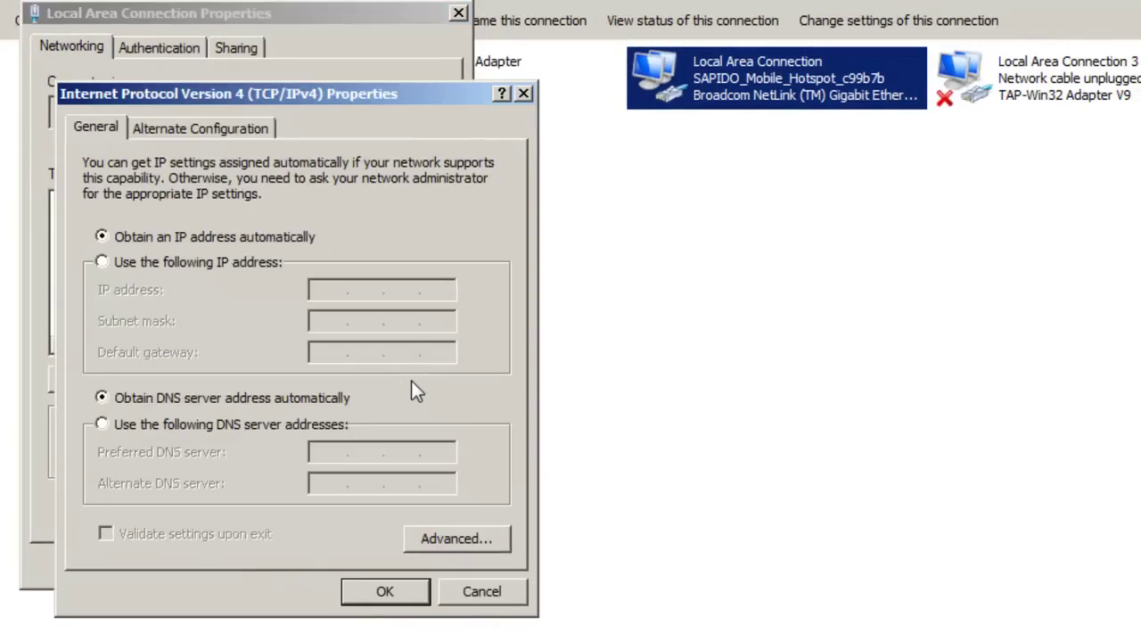
pyautogui.click(103, 262)
pyautogui.click(319, 290)
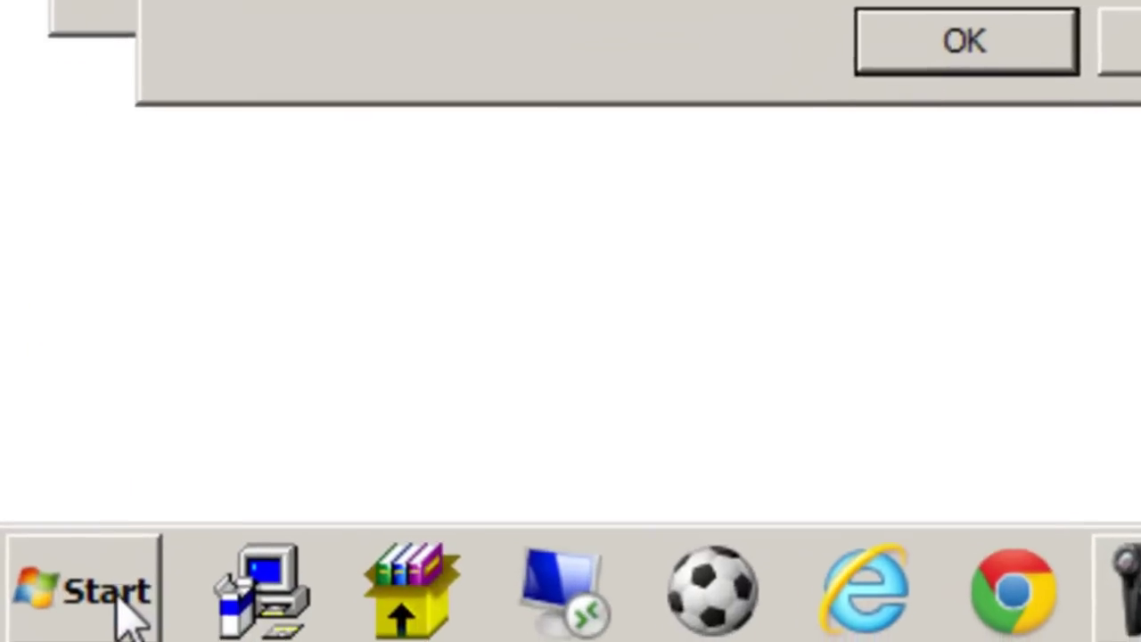
# Search for cmd to open a Command Prompt, and maximise its window
pyautogui.click(115, 593)
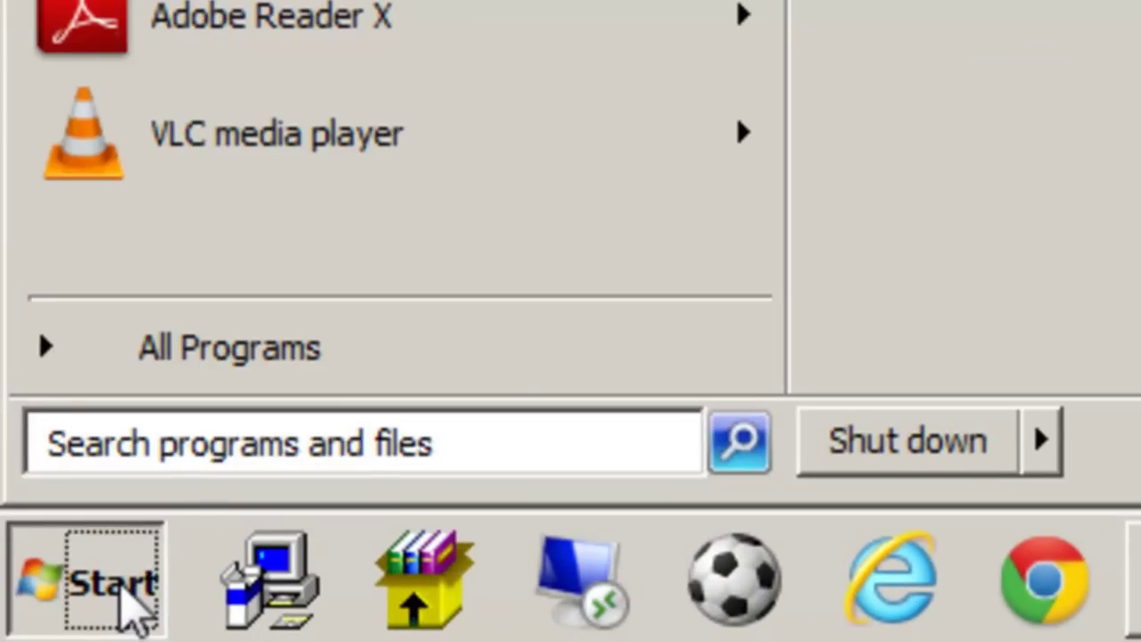
pyautogui.click(196, 448)
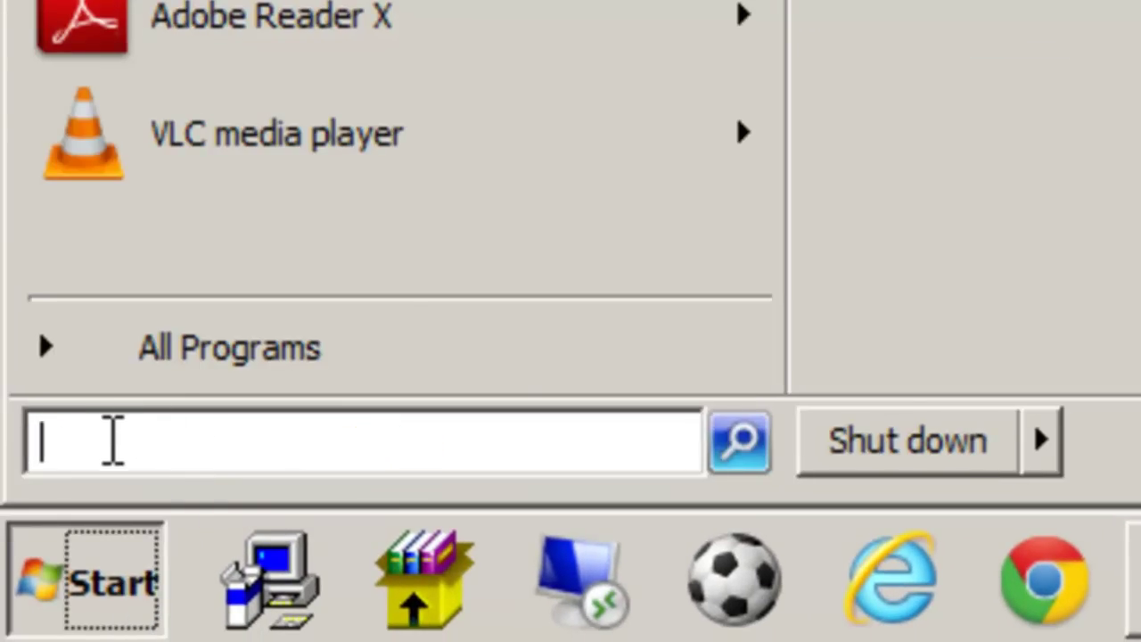
pyautogui.write('แท')
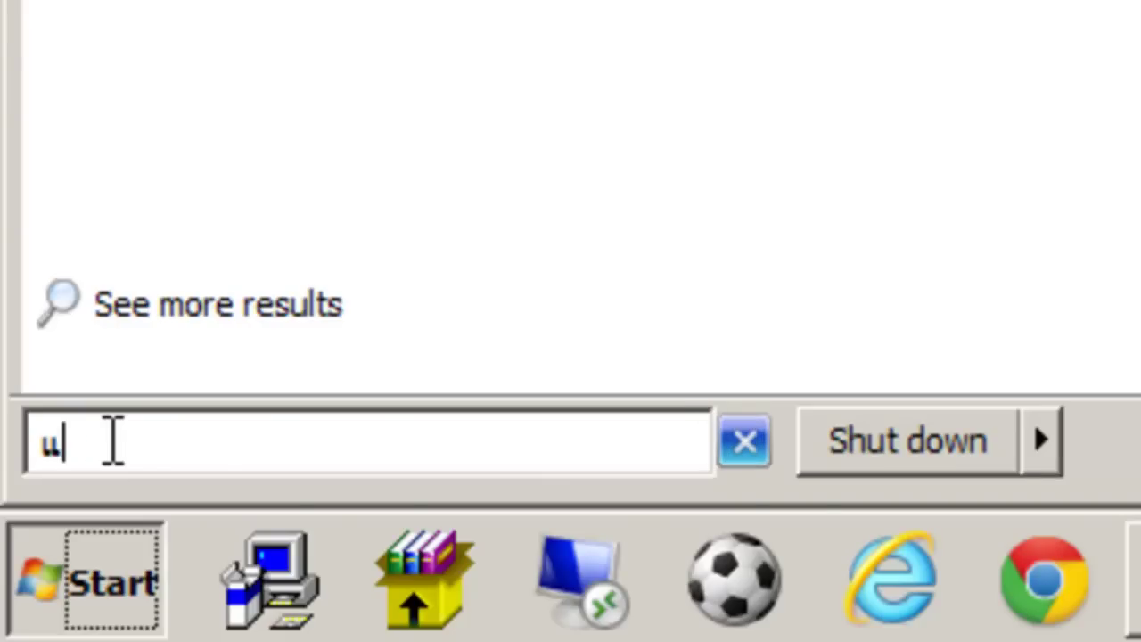
pyautogui.press('BackSpace')
pyautogui.press('BackSpace')
pyautogui.write('cmd')
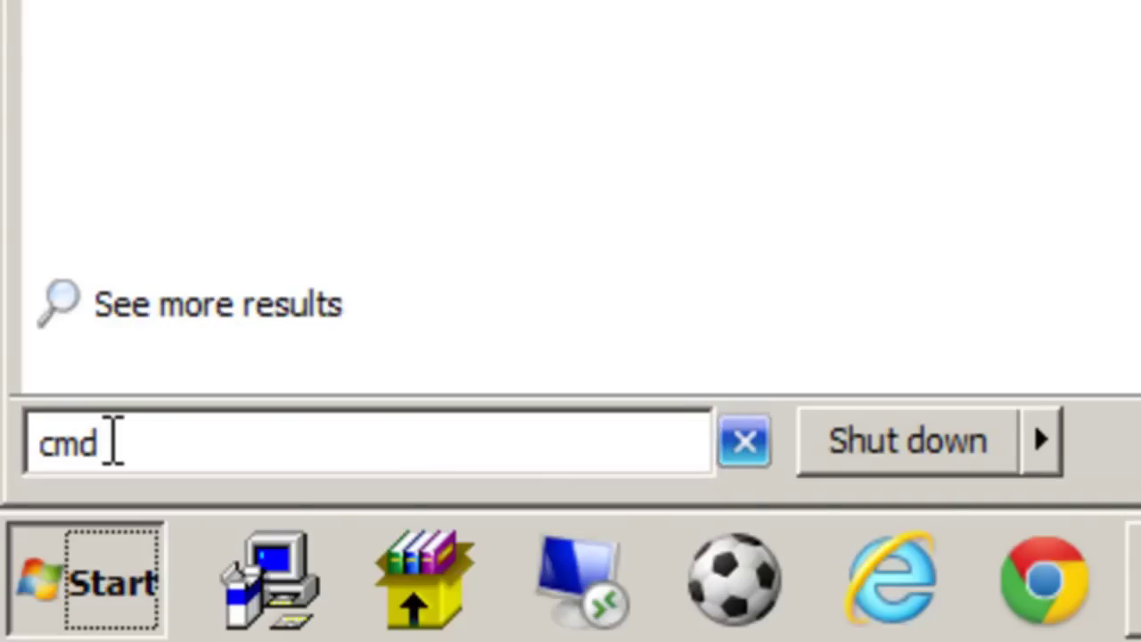
pyautogui.press('Return')
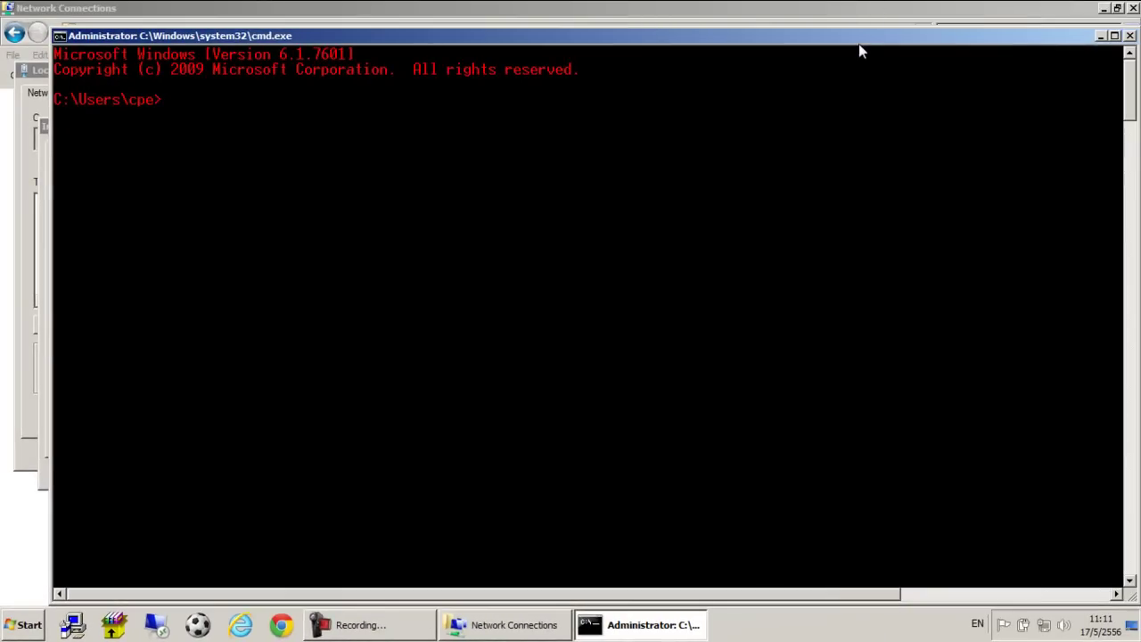
pyautogui.doubleClick(860, 35)
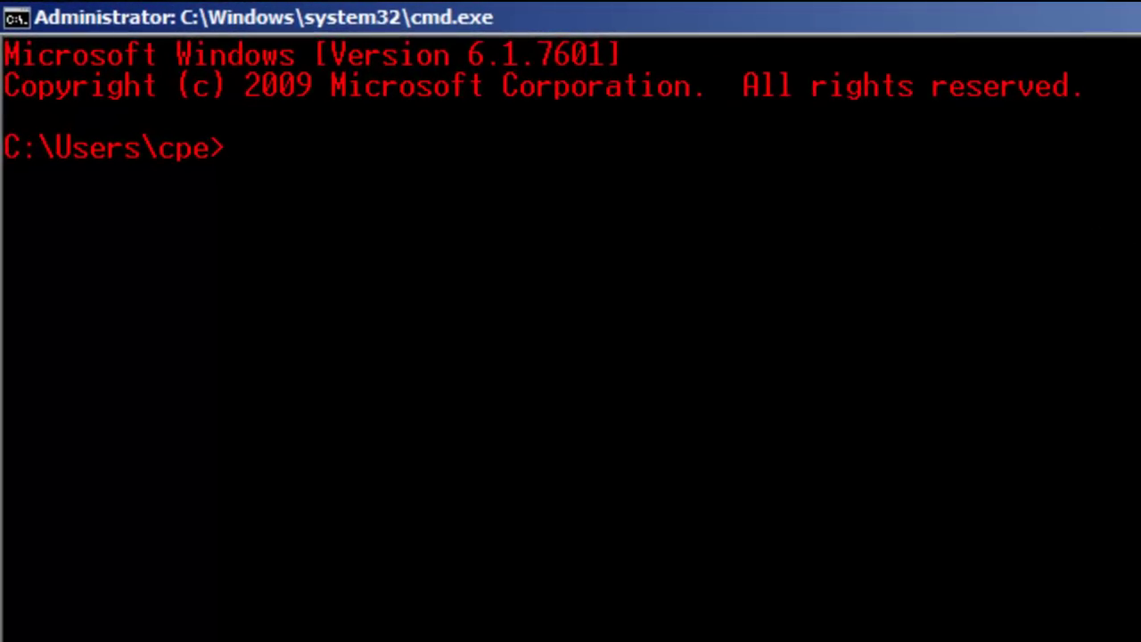
# Run ipconfig and examine the IPv4 address, subnet mask and default gateway of the Local Area Connection adapter
pyautogui.write('ipconfig')
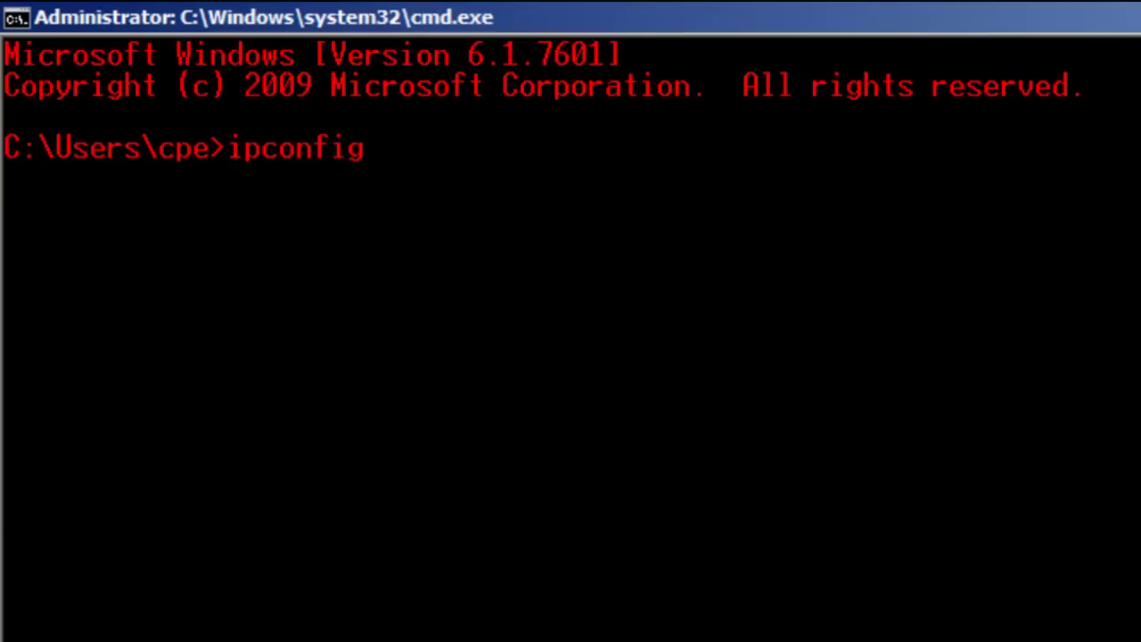
pyautogui.press('Return')
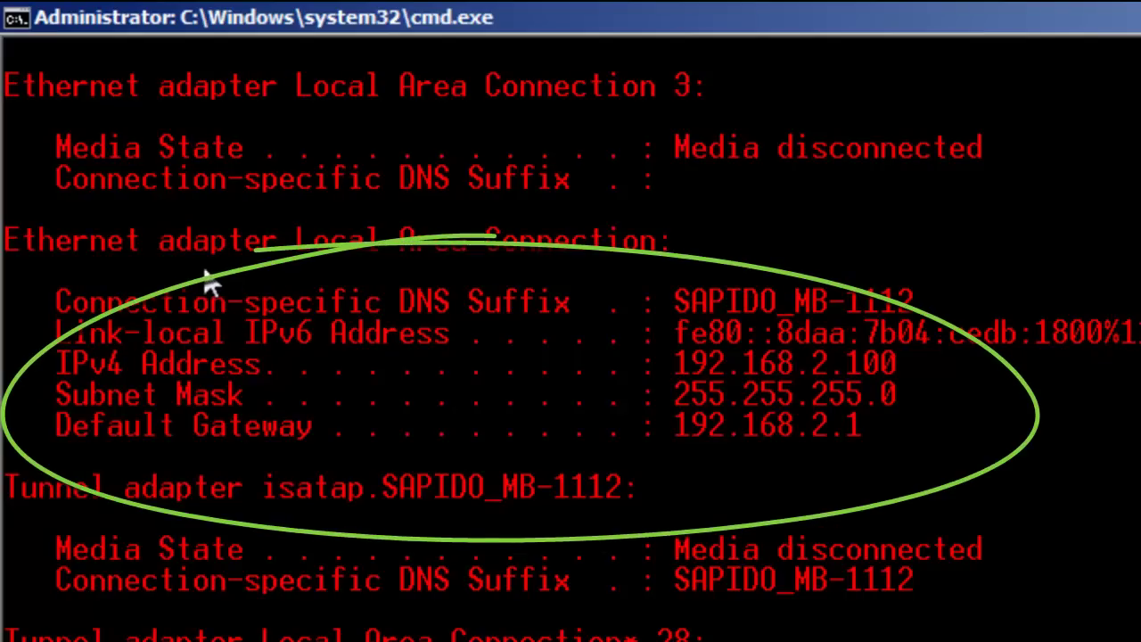
pyautogui.scroll(-2, 581, 564)
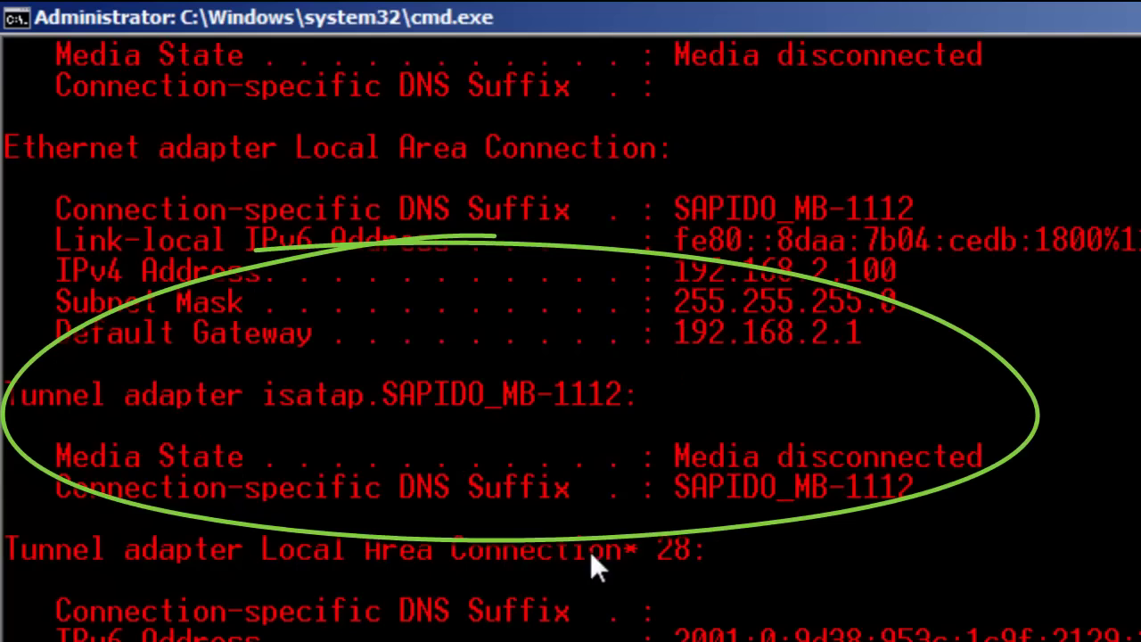
pyautogui.scroll(-1, 596, 506)
pyautogui.scroll(3, 552, 535)
pyautogui.scroll(-3, 522, 548)
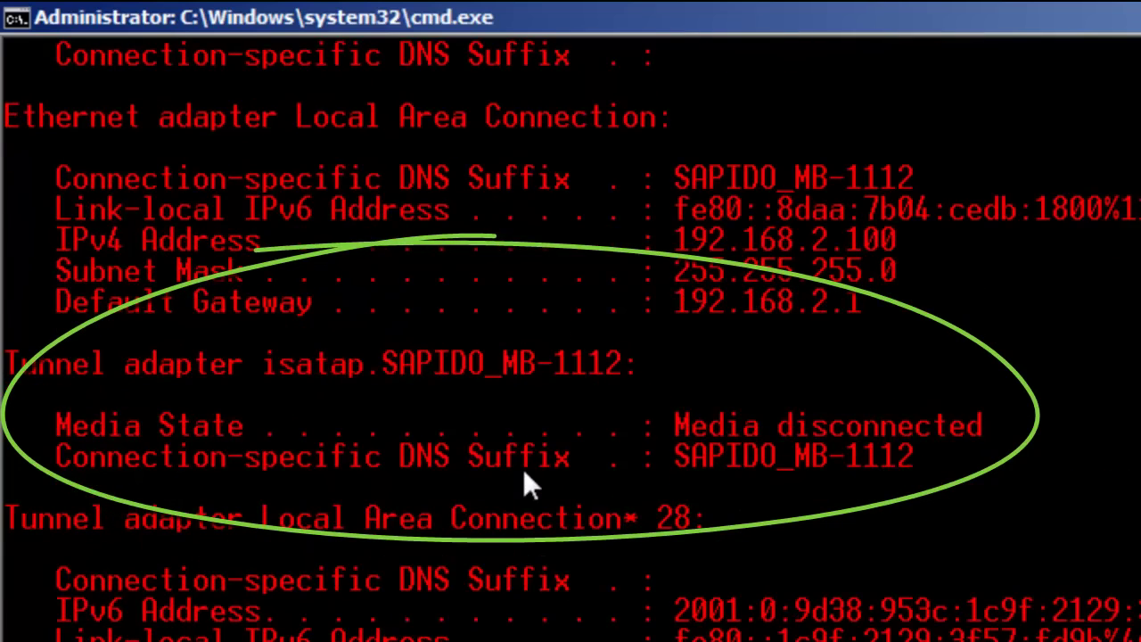
pyautogui.scroll(4, 525, 478)
pyautogui.scroll(-1, 529, 389)
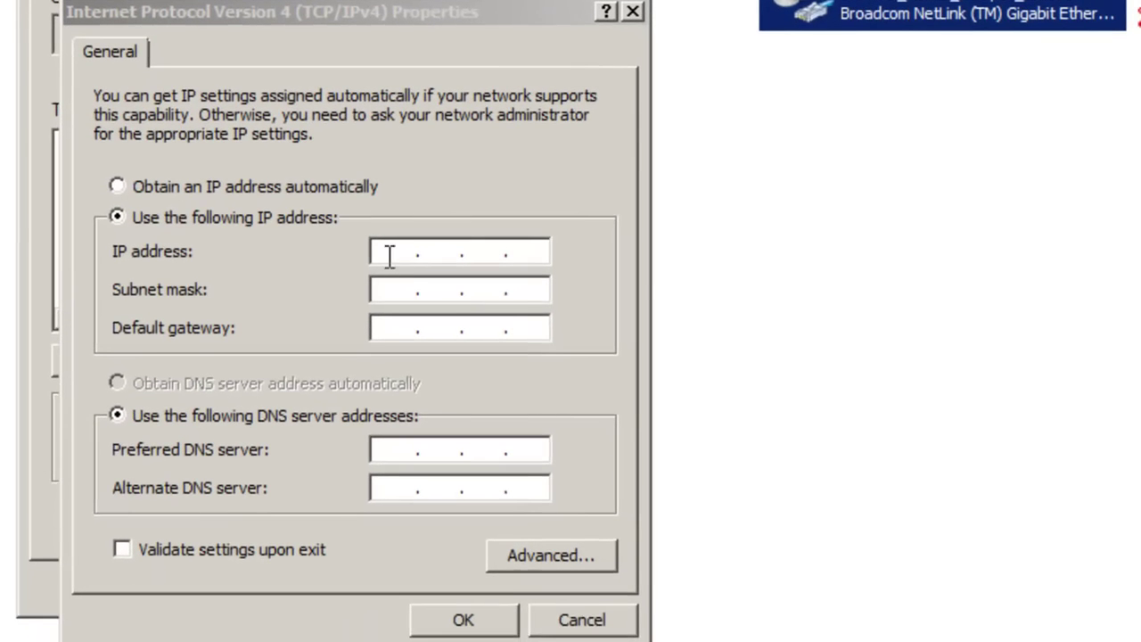
# Set the Local Area Connection's IP address to 192.168.2.200 with subnet mask 255.255.255.0
pyautogui.click(390, 256)
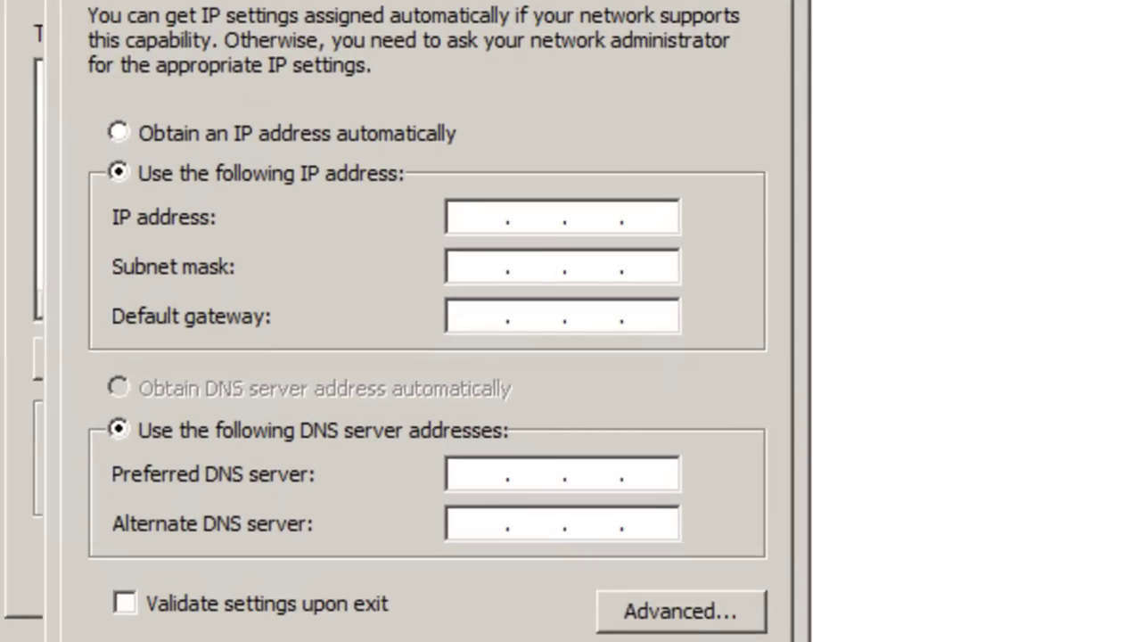
pyautogui.write('192 . 16')
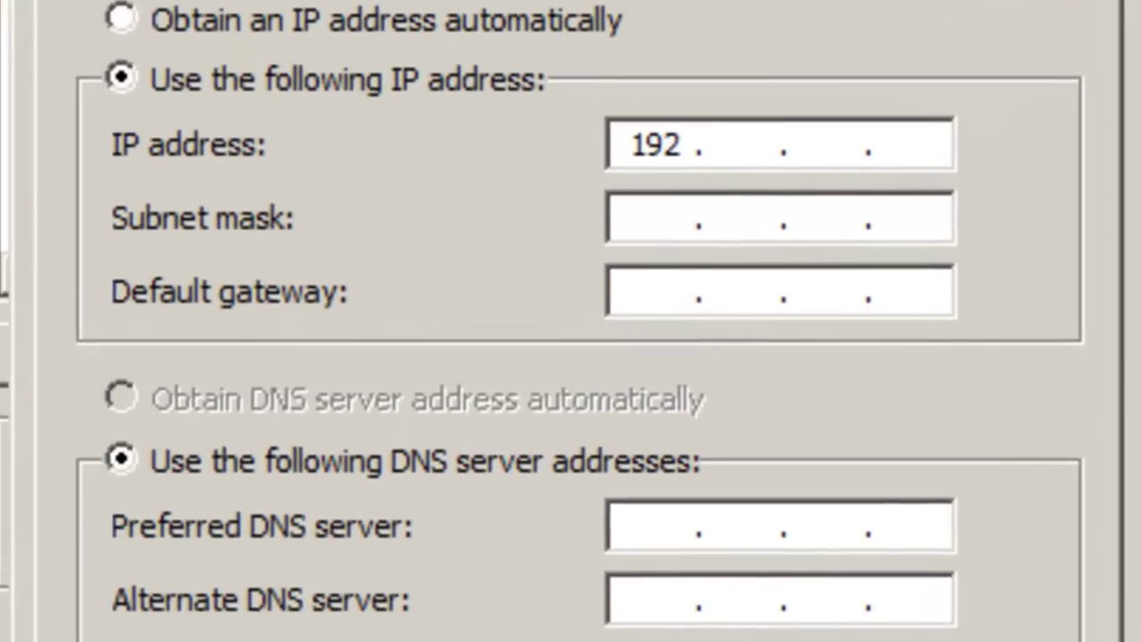
pyautogui.write('8 . 2 ')
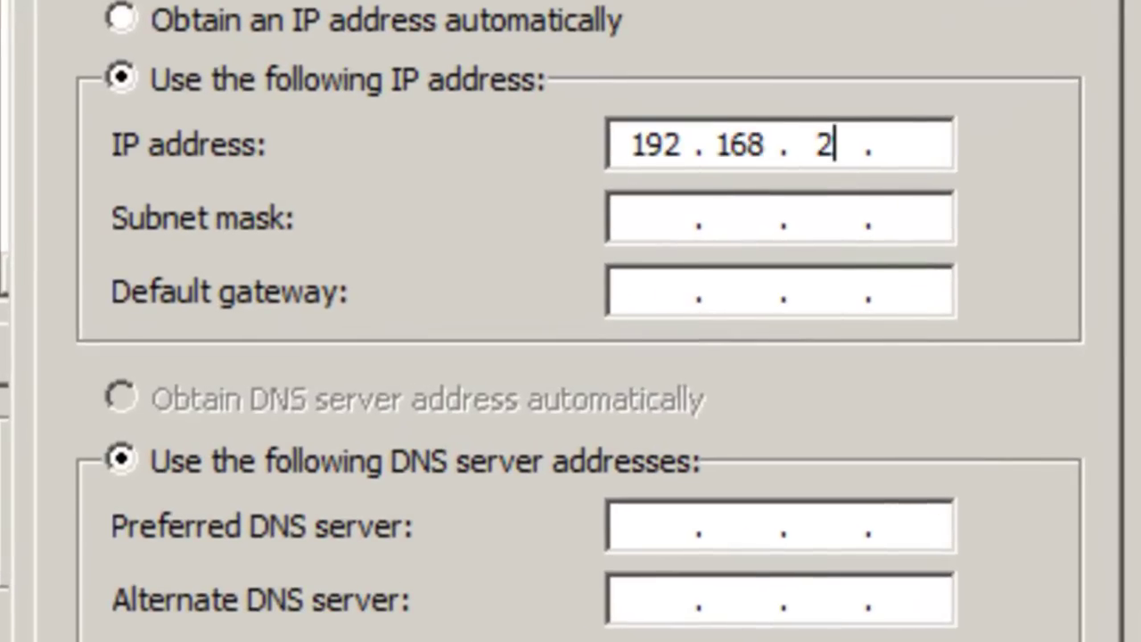
pyautogui.write('.')
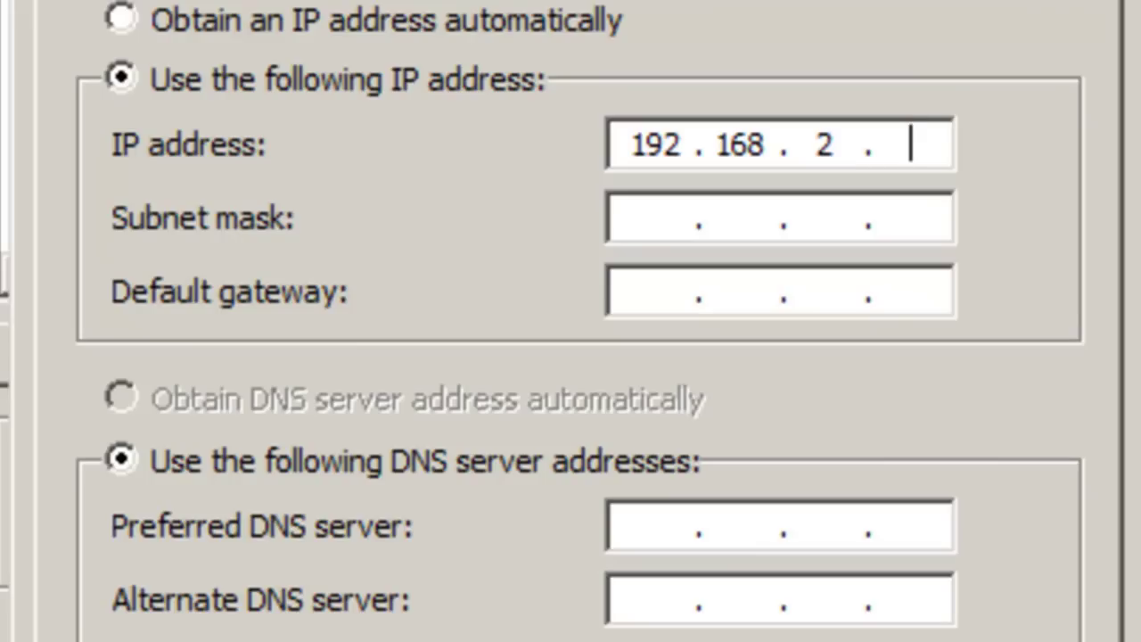
pyautogui.write('200')
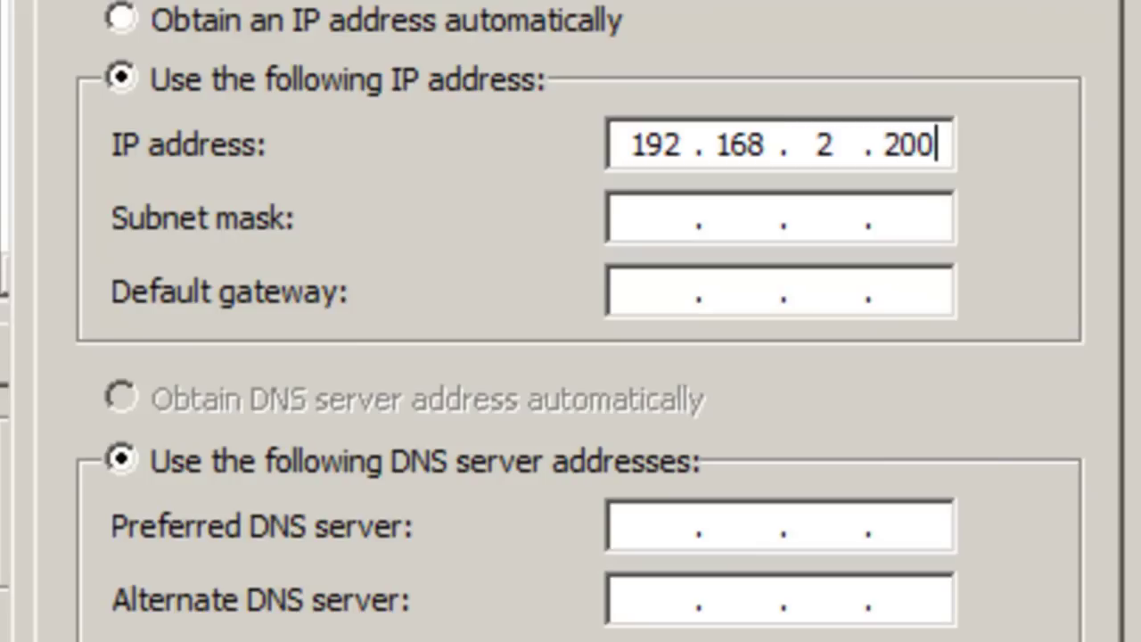
pyautogui.press('Tab')
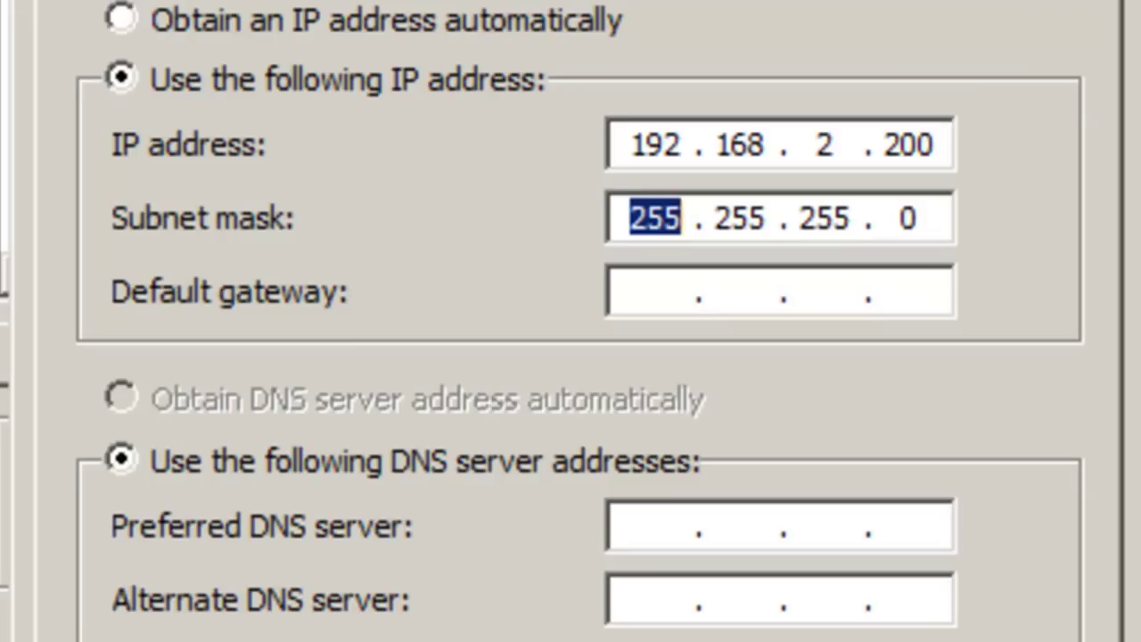
# Set the Local Area Connection's default gateway to 192.168.2.1
pyautogui.click(655, 292)
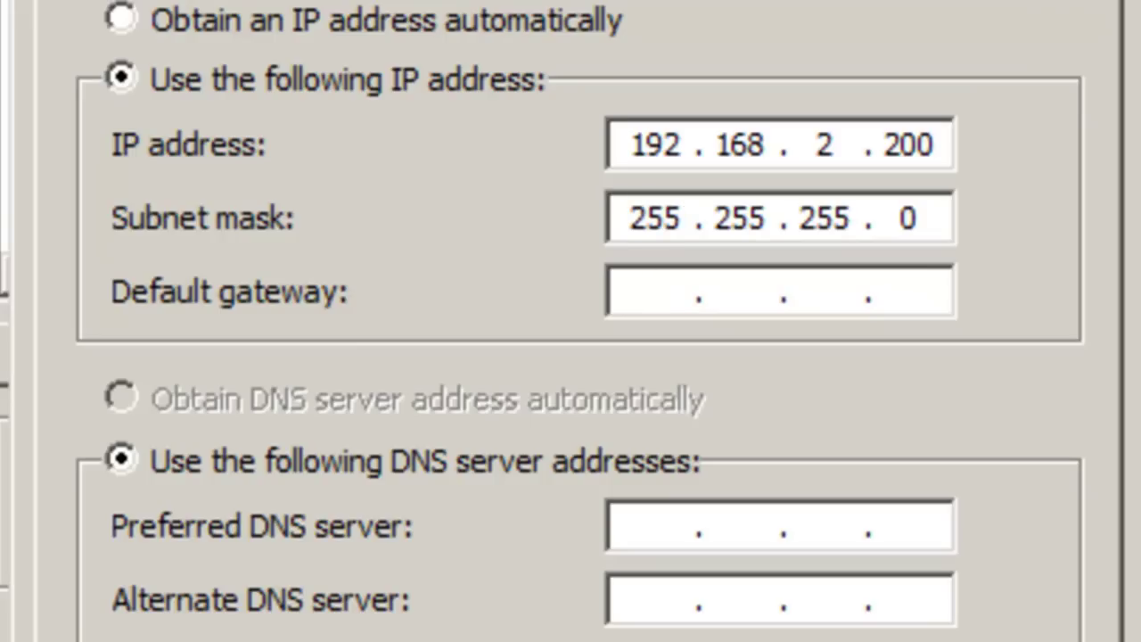
pyautogui.write('192.168.')
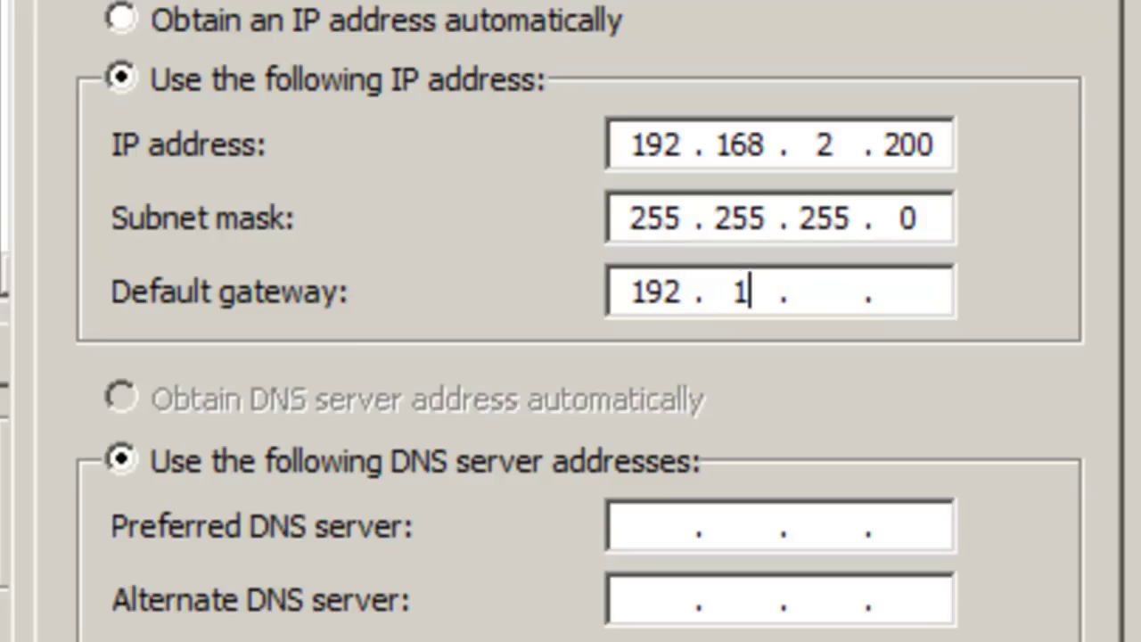
pyautogui.write('2.1')
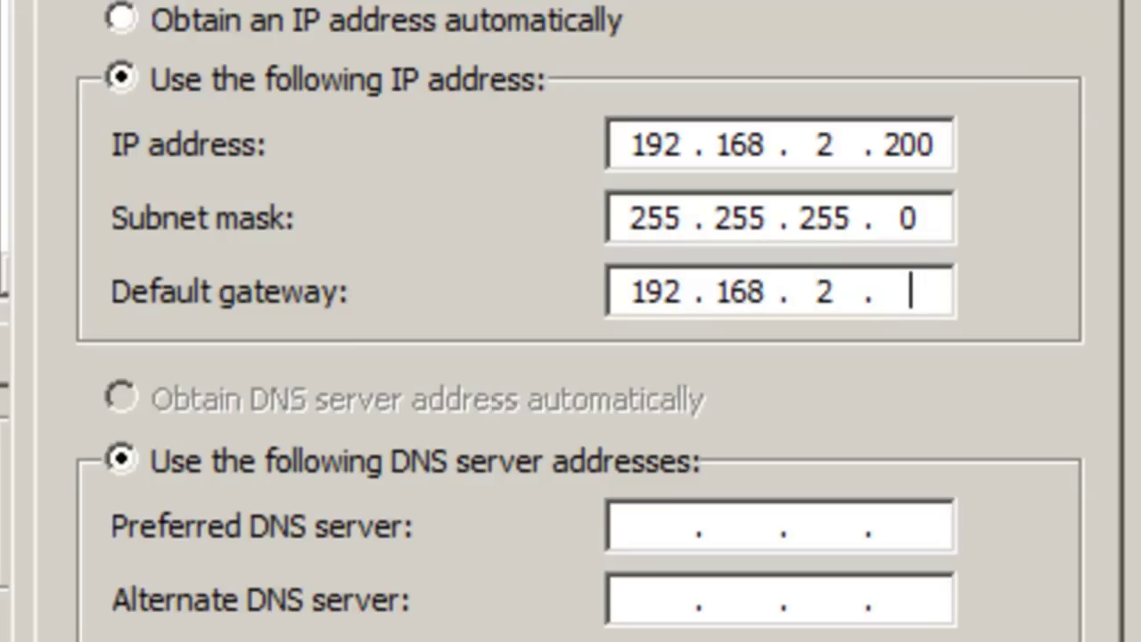
# Set the preferred DNS server to 192.168.2.1 and the alternate DNS server to 8.8.8.8
pyautogui.press('Tab')
pyautogui.press('Tab')
pyautogui.write('192 . ')
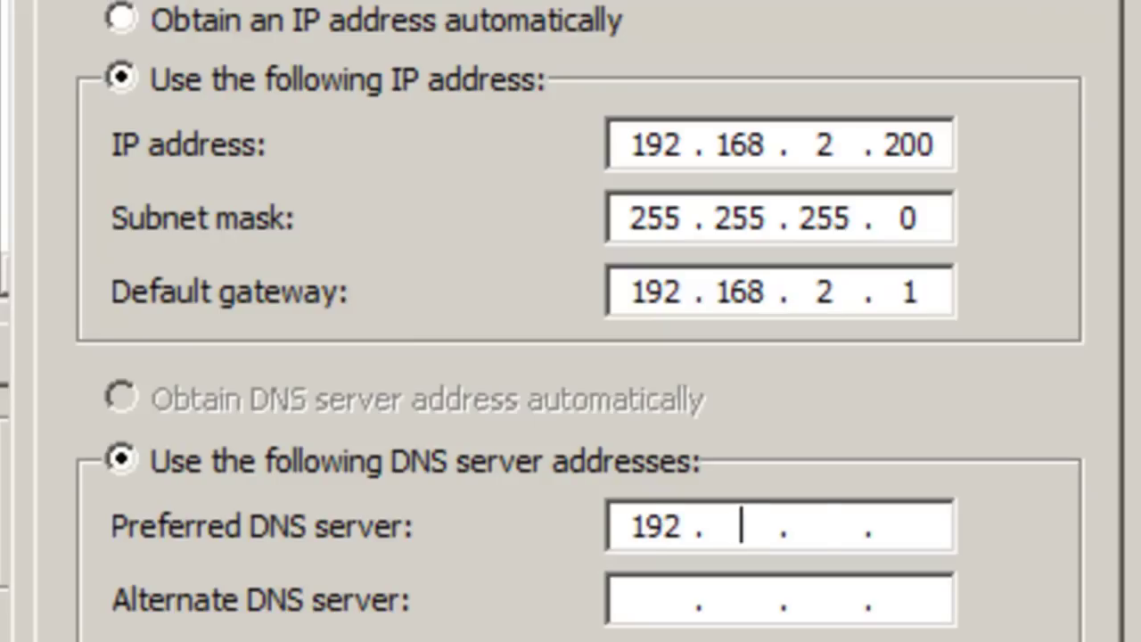
pyautogui.write('168 . 2 . 1')
pyautogui.click(656, 598)
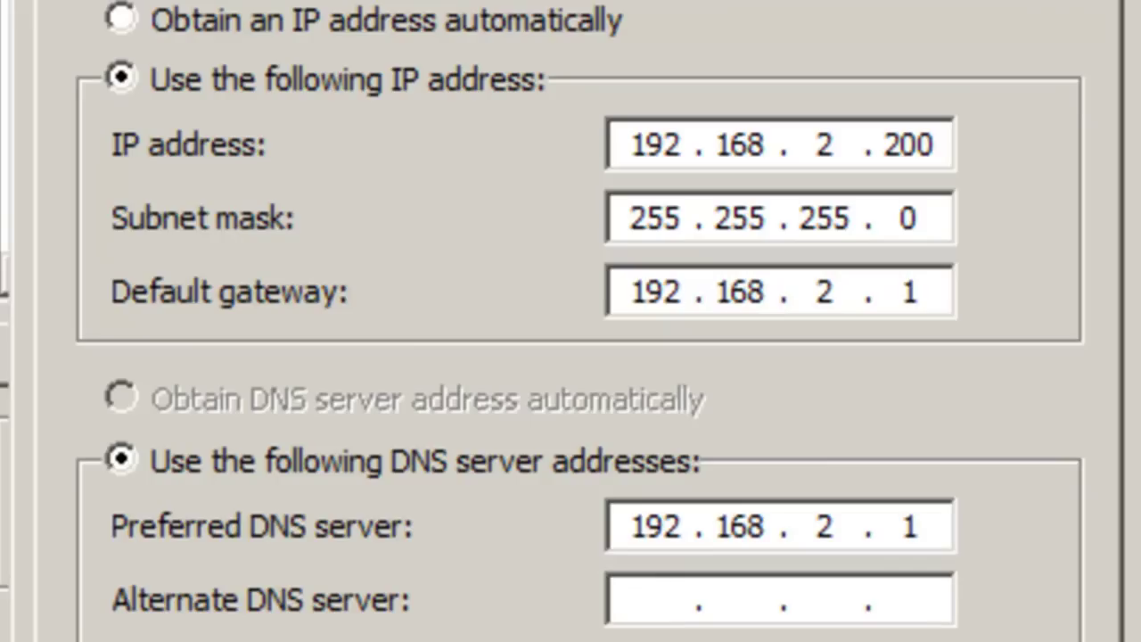
pyautogui.write('8.8.8.8')
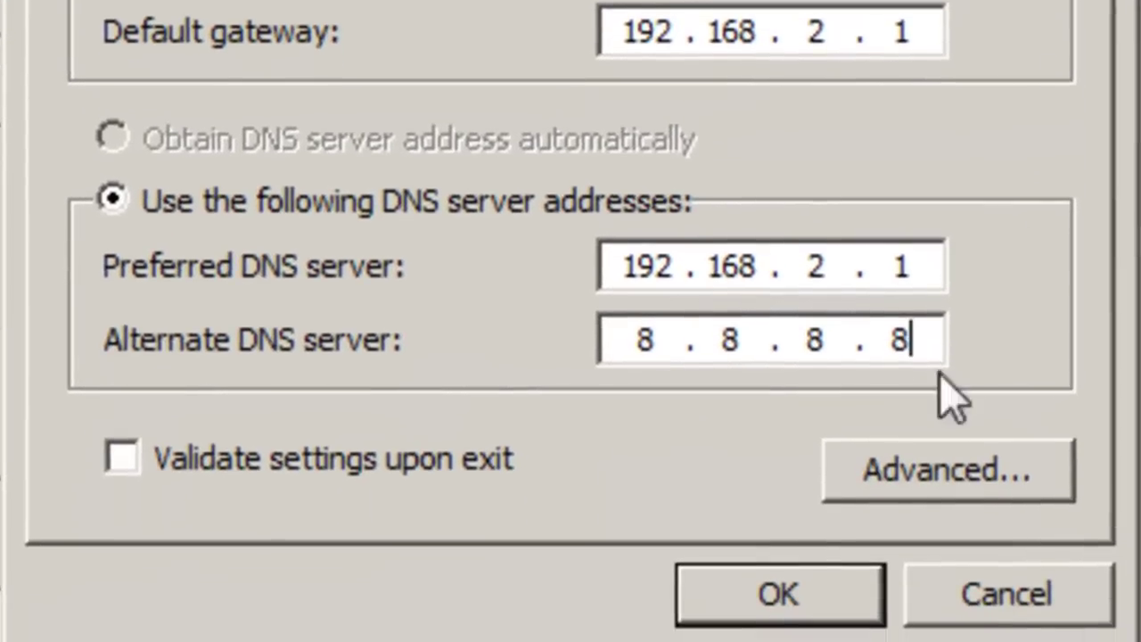
# Apply the IPv4 settings, then close the Local Area Connection properties and the Network Connections window
pyautogui.click(691, 615)
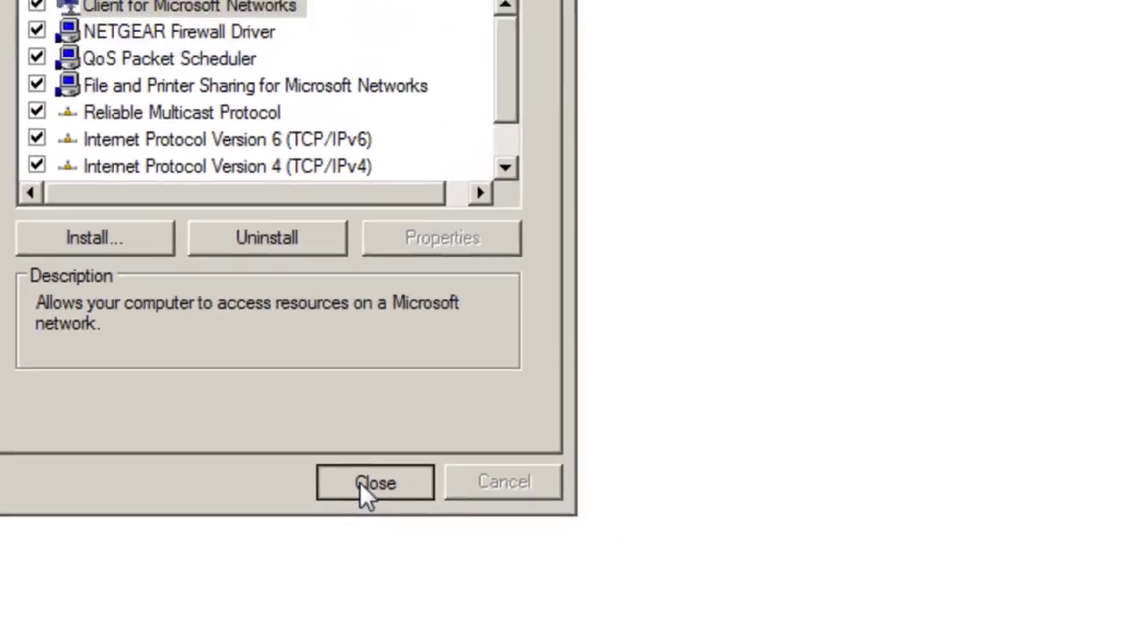
pyautogui.click(599, 538)
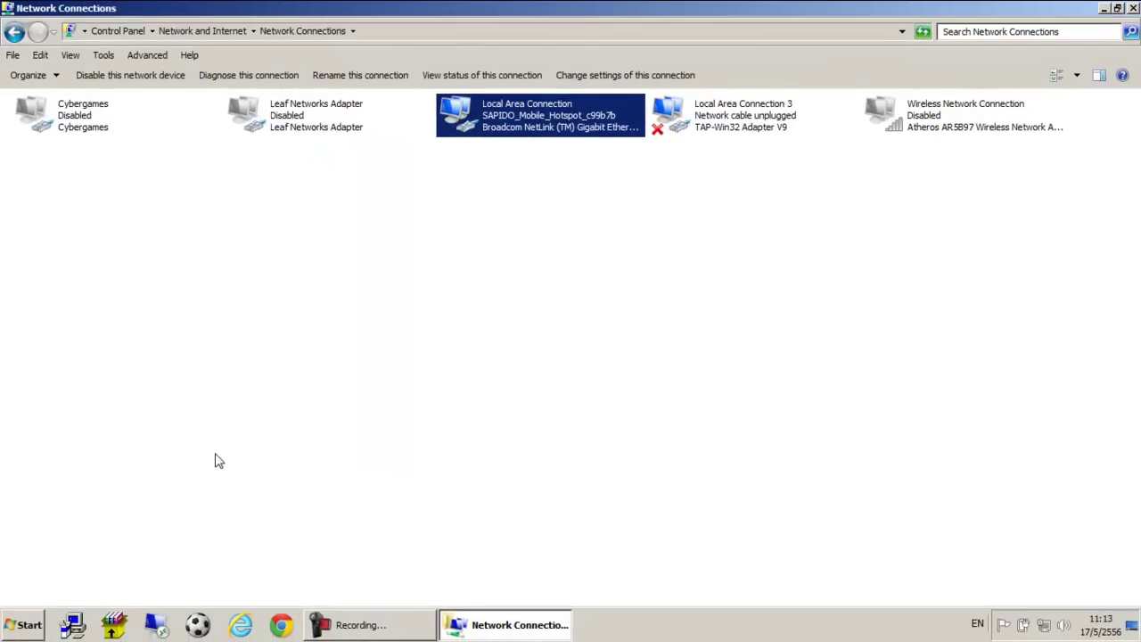
pyautogui.click(524, 272)
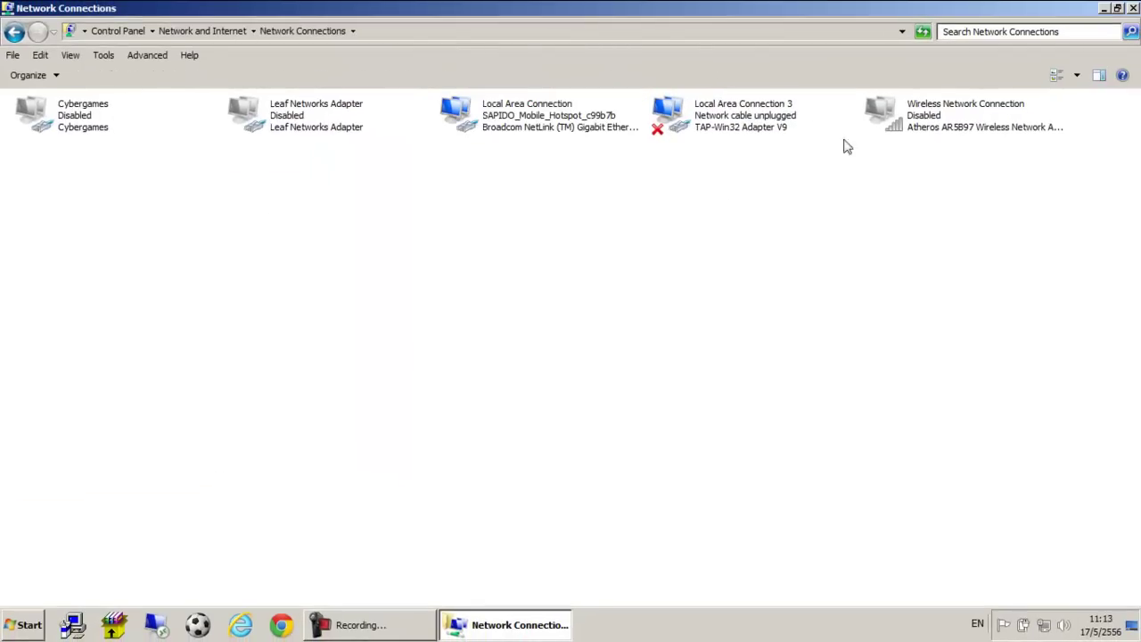
pyautogui.click(1131, 9)
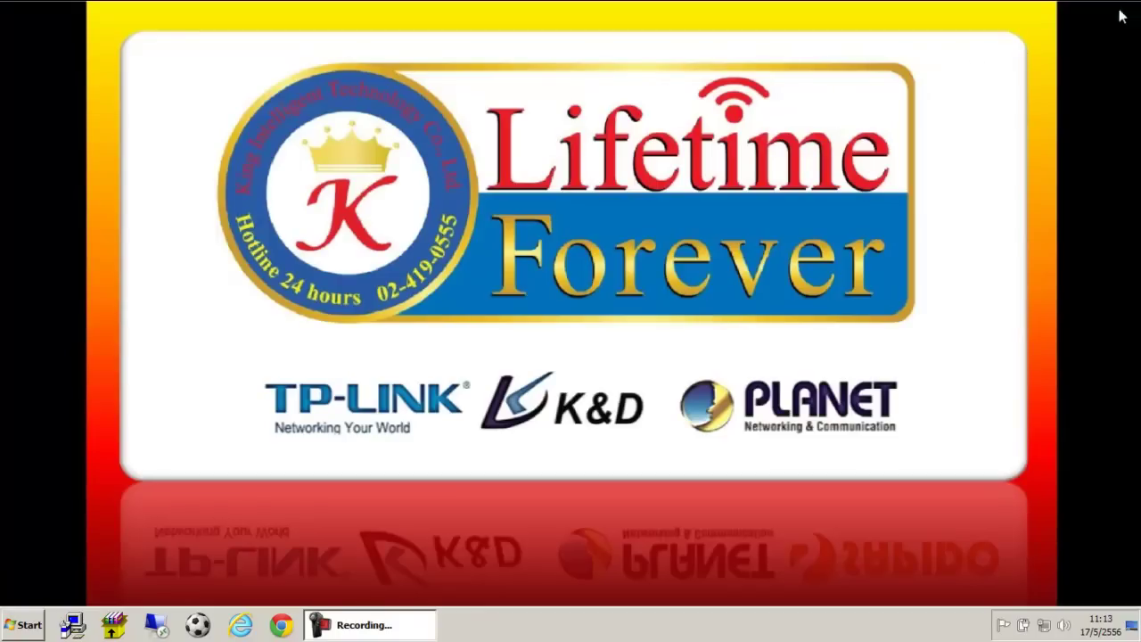
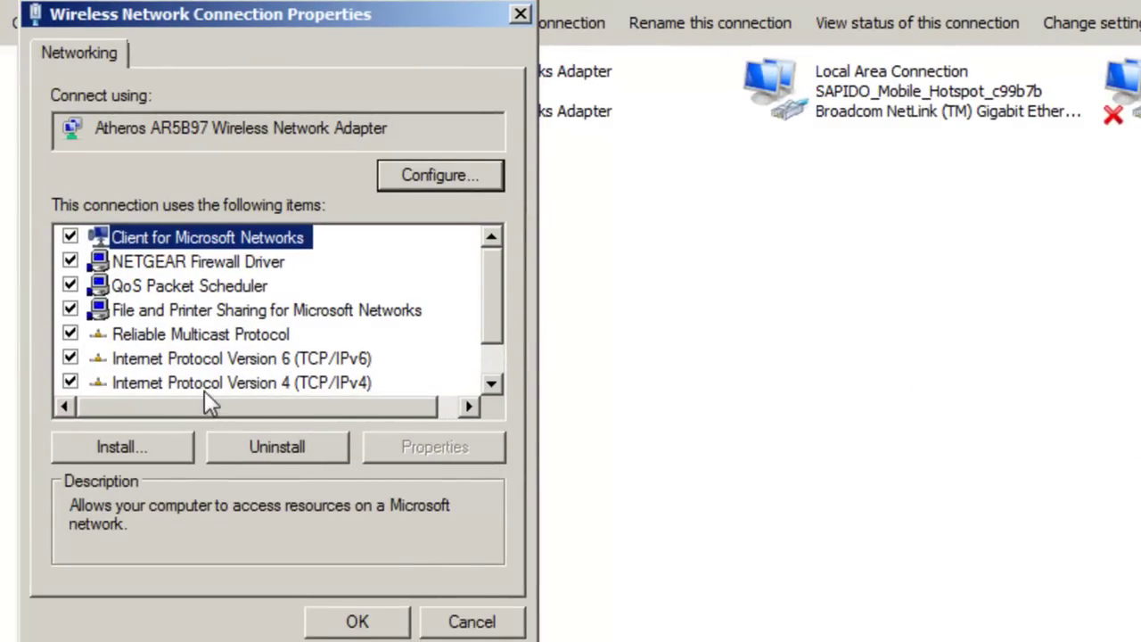
# Open the Wireless Network Connection's TCP/IPv4 properties and switch it to a manually specified IP address
pyautogui.doubleClick(263, 385)
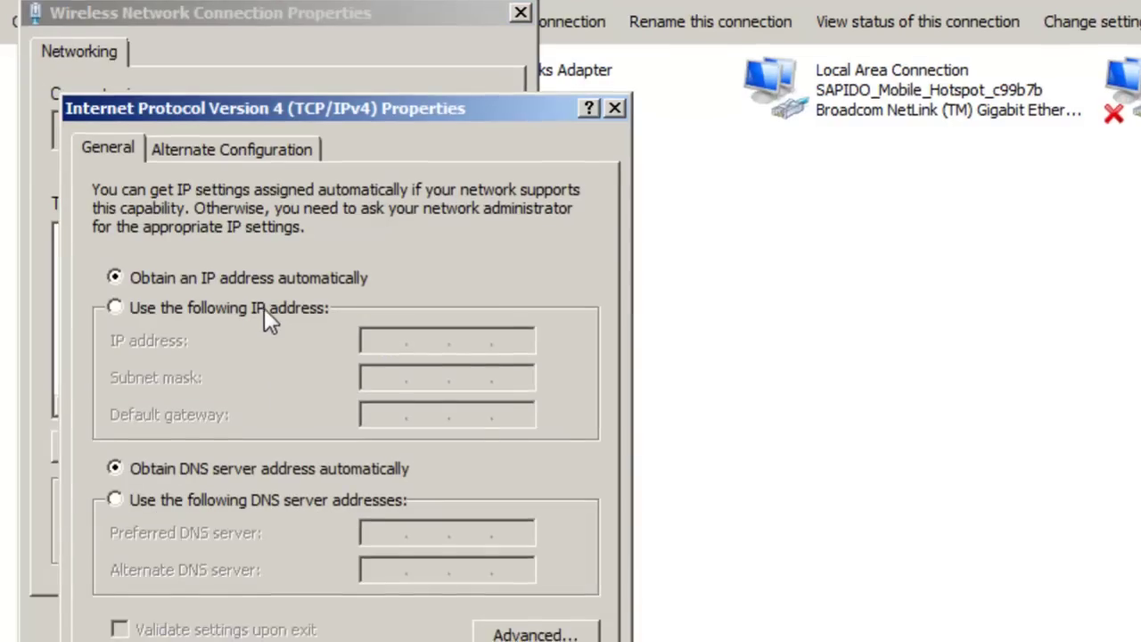
pyautogui.click(264, 308)
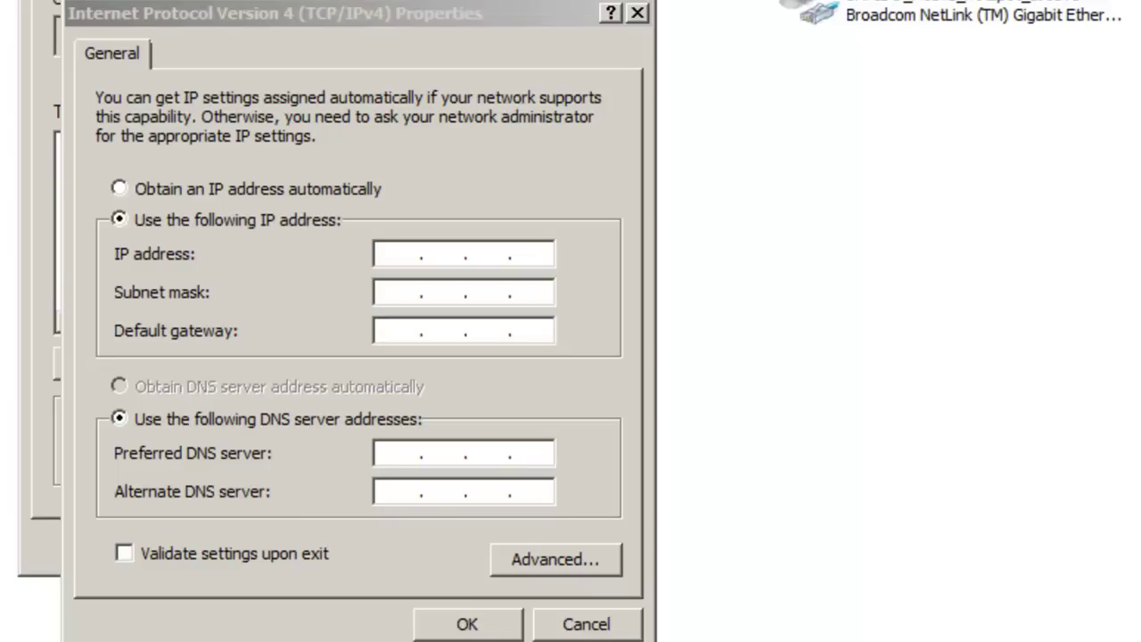
pyautogui.click(354, 47)
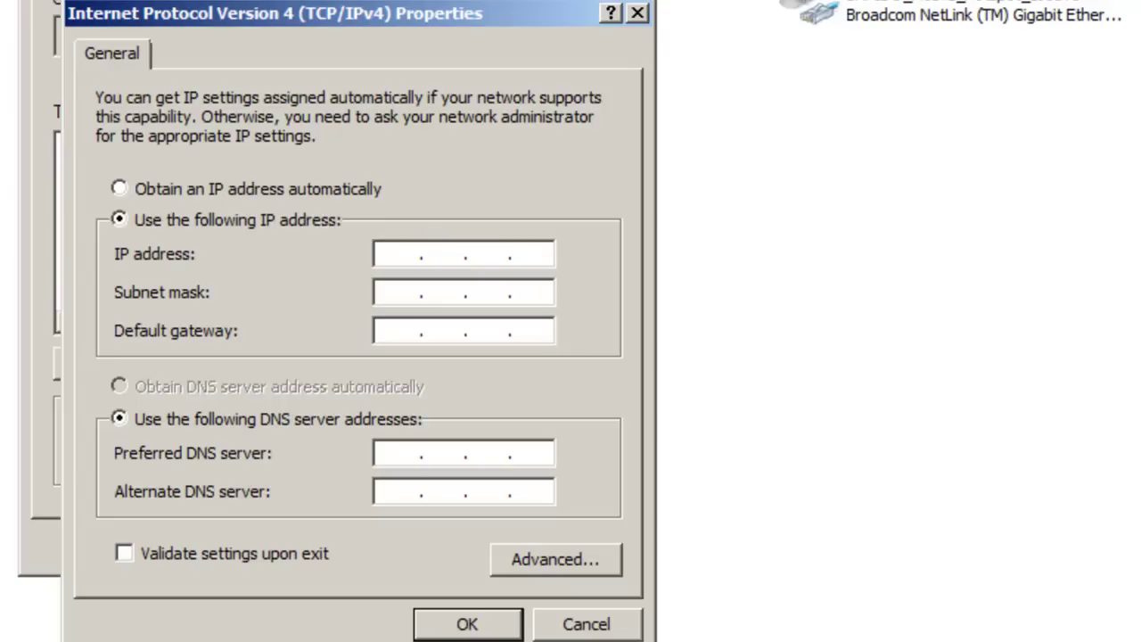
pyautogui.press('super')
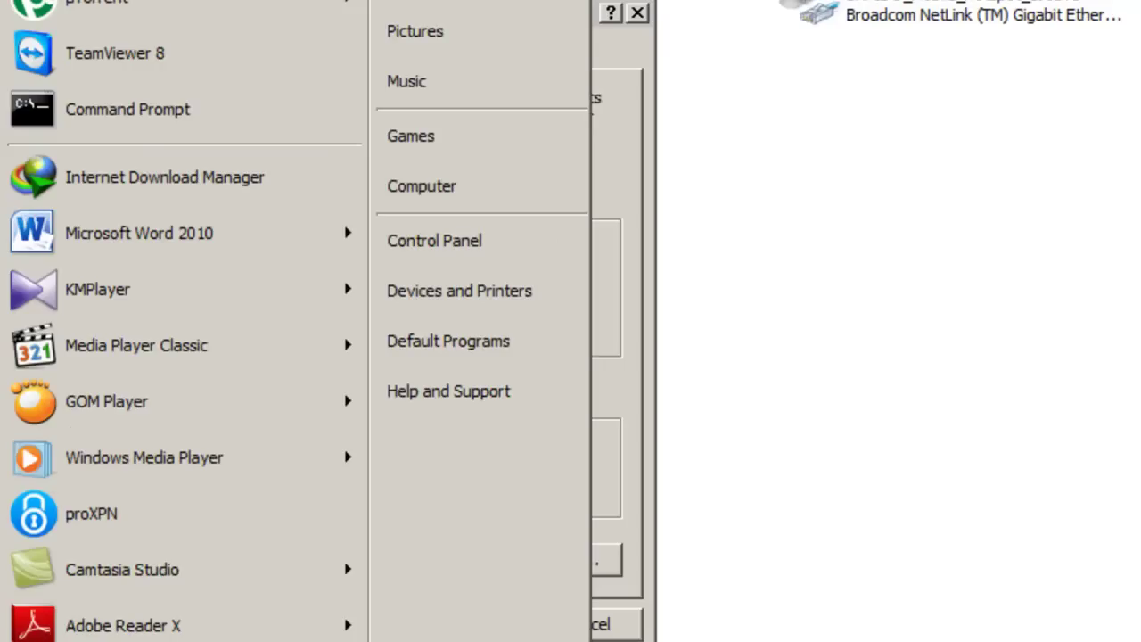
pyautogui.click(615, 81)
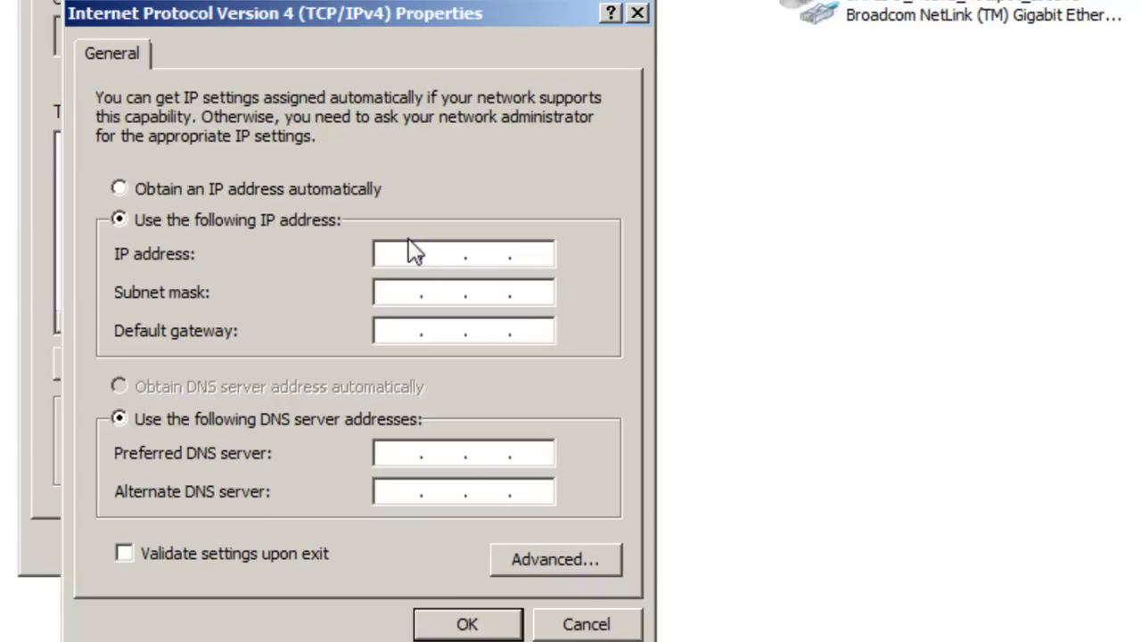
# Set the Wireless Network Connection's IP address to 192.168.0.200 with subnet mask 255.255.255.0
pyautogui.write('192.168.')
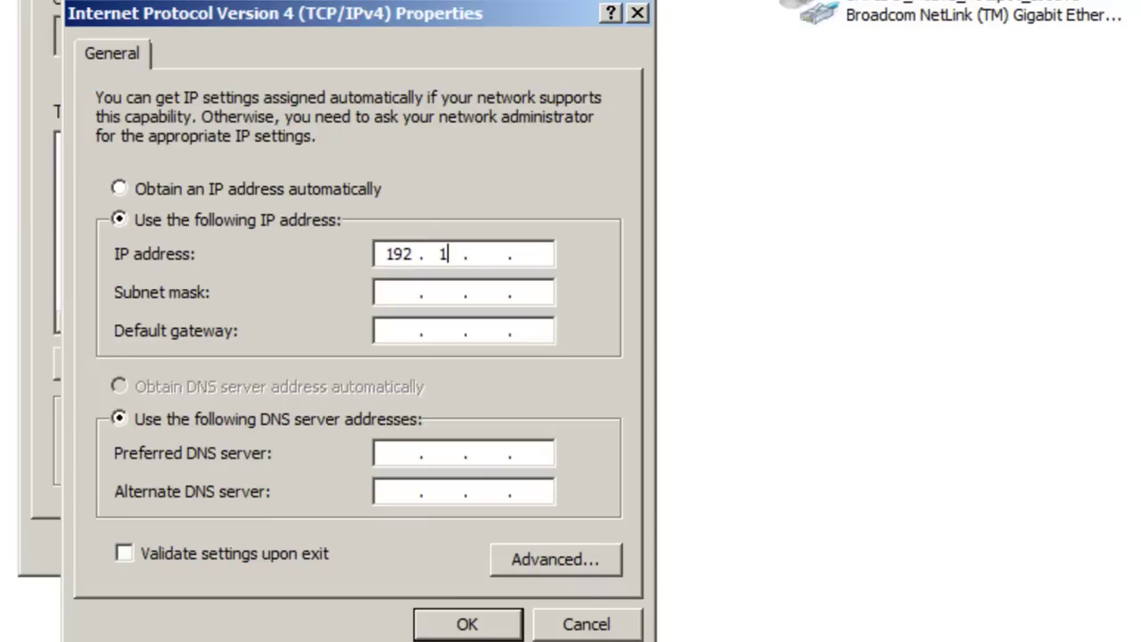
pyautogui.write('0.')
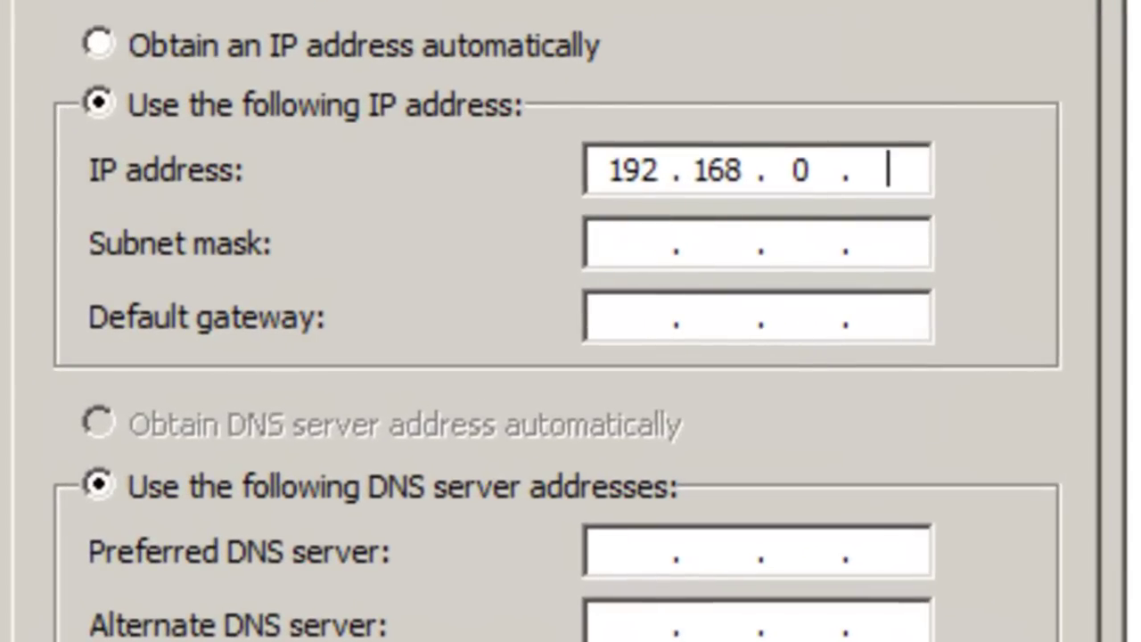
pyautogui.write('200')
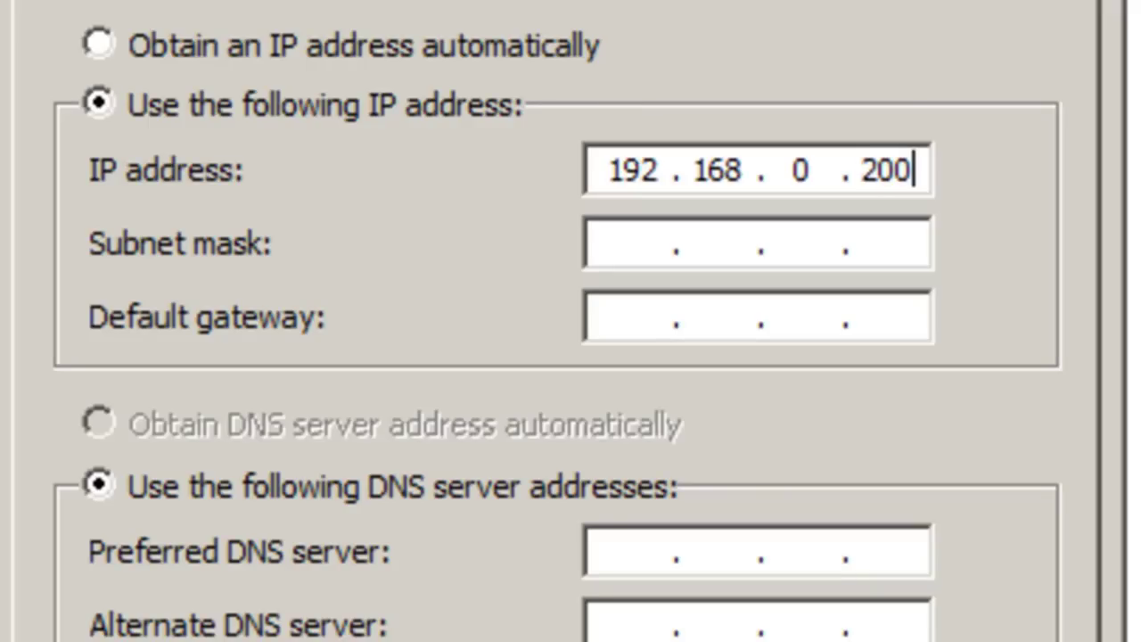
pyautogui.press('Tab')
# Set the Wireless Network Connection's default gateway to 192.168.0.254
pyautogui.click(634, 317)
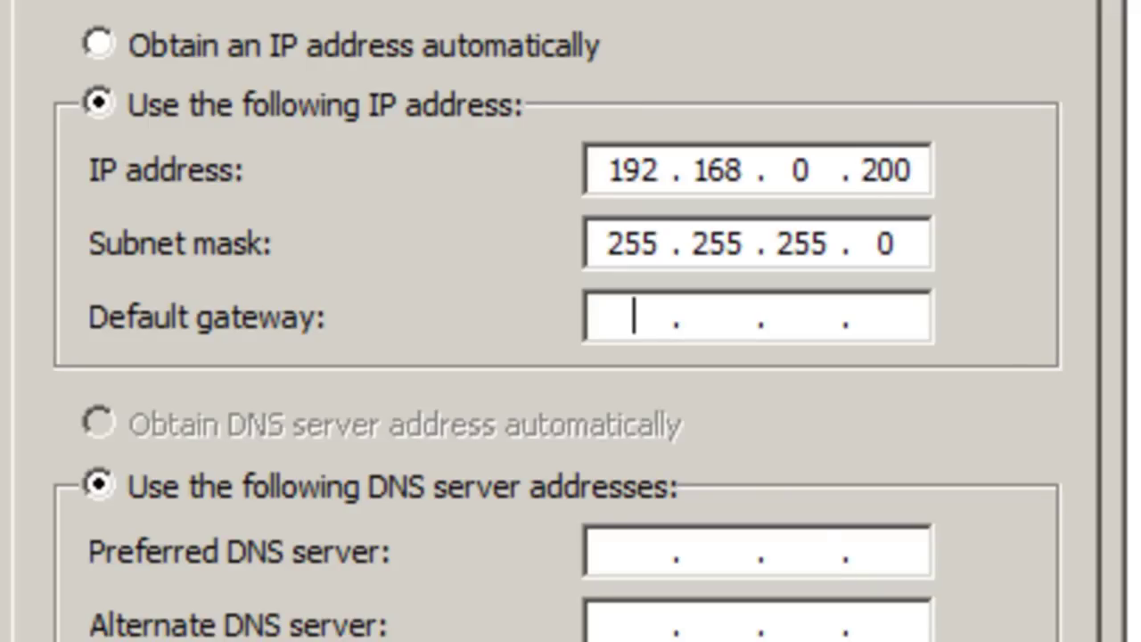
pyautogui.write('192 . 168 . ')
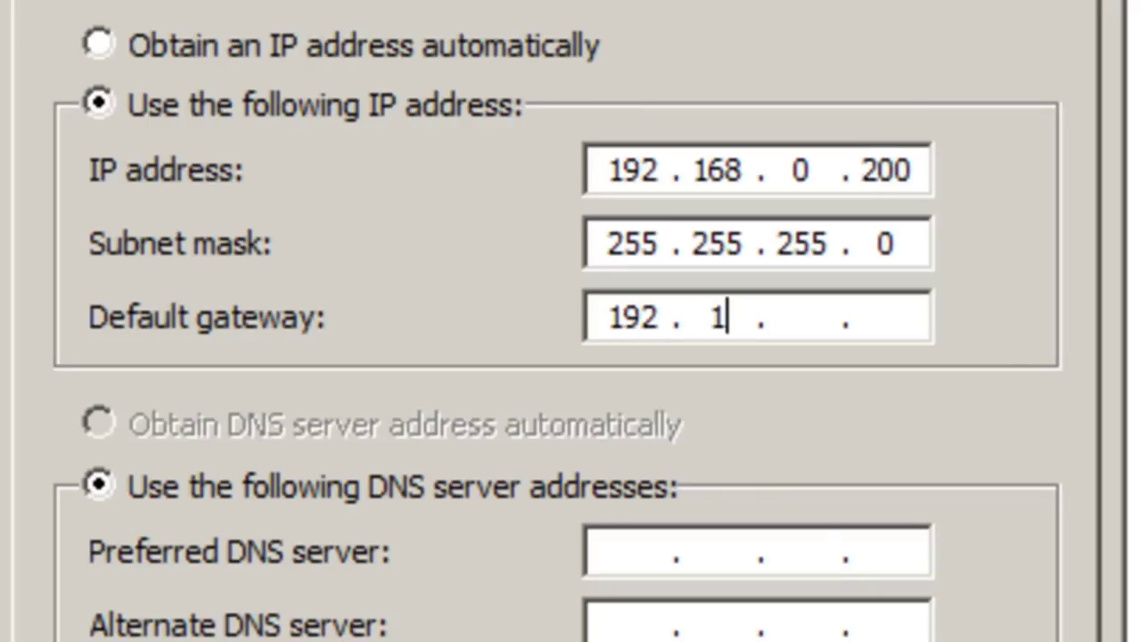
pyautogui.write('0 . ')
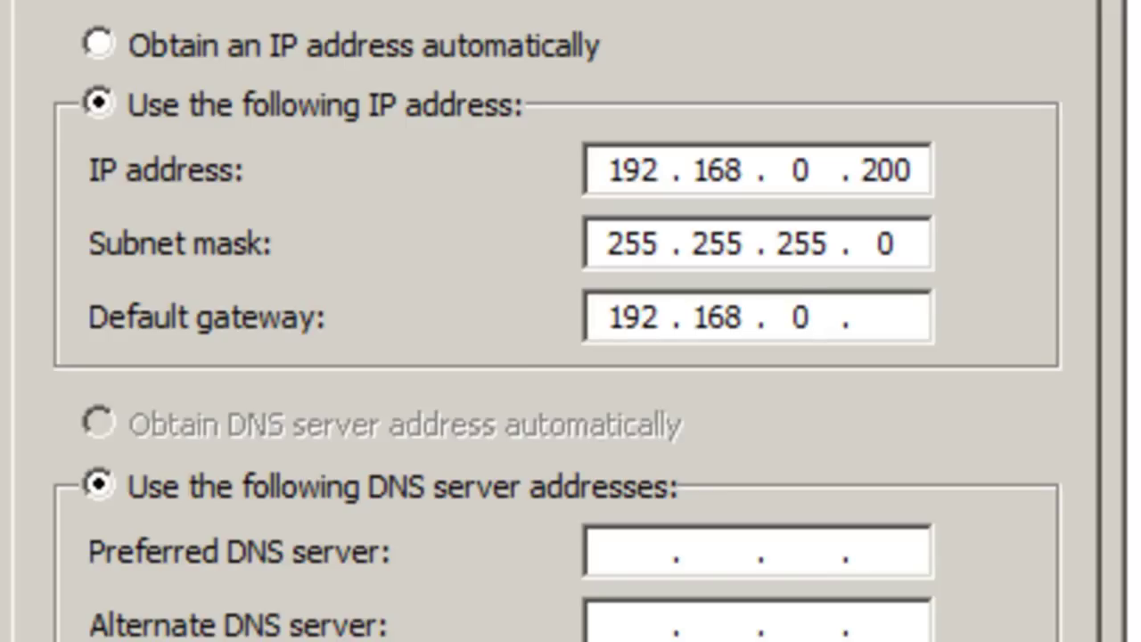
pyautogui.write('254')
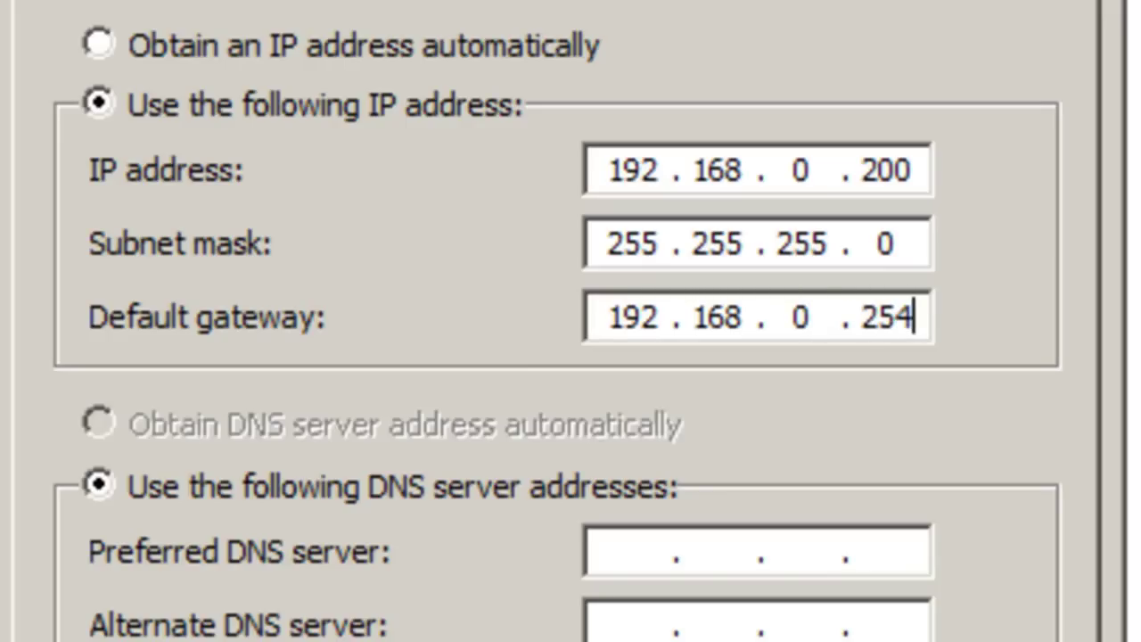
pyautogui.press('Tab')
pyautogui.press('Tab')
pyautogui.write('192 . . .')
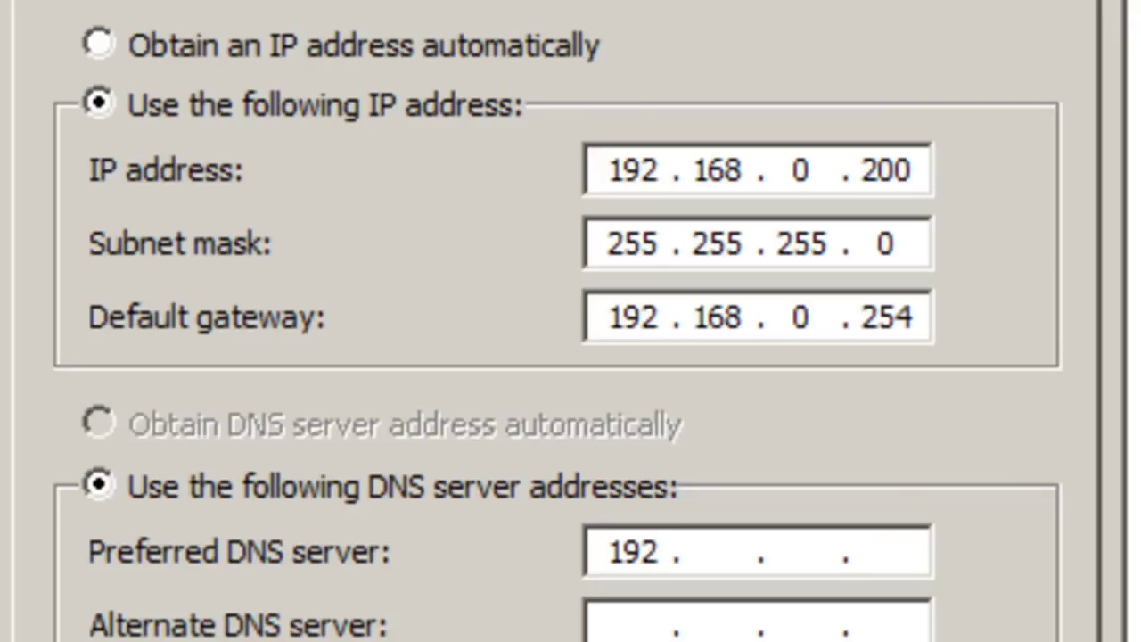
pyautogui.press('BackSpace')
pyautogui.press('BackSpace')
pyautogui.press('BackSpace')
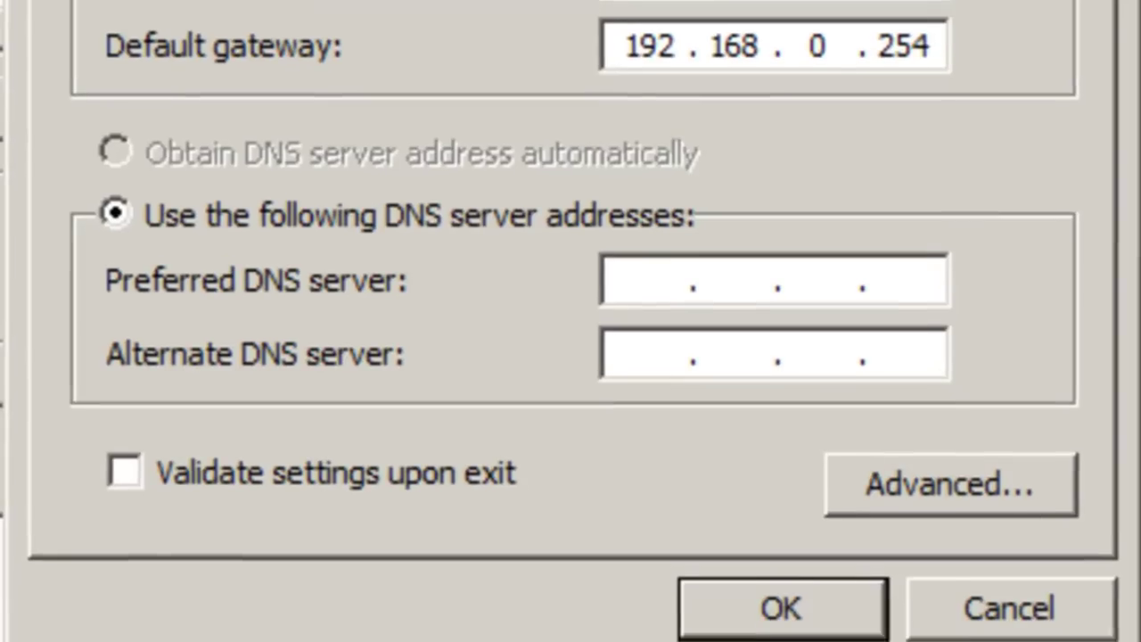
# Set the wireless adapter's preferred DNS server to 168.95.1.1 and the alternate DNS server to 8.8.8.8
pyautogui.write('168 . ')
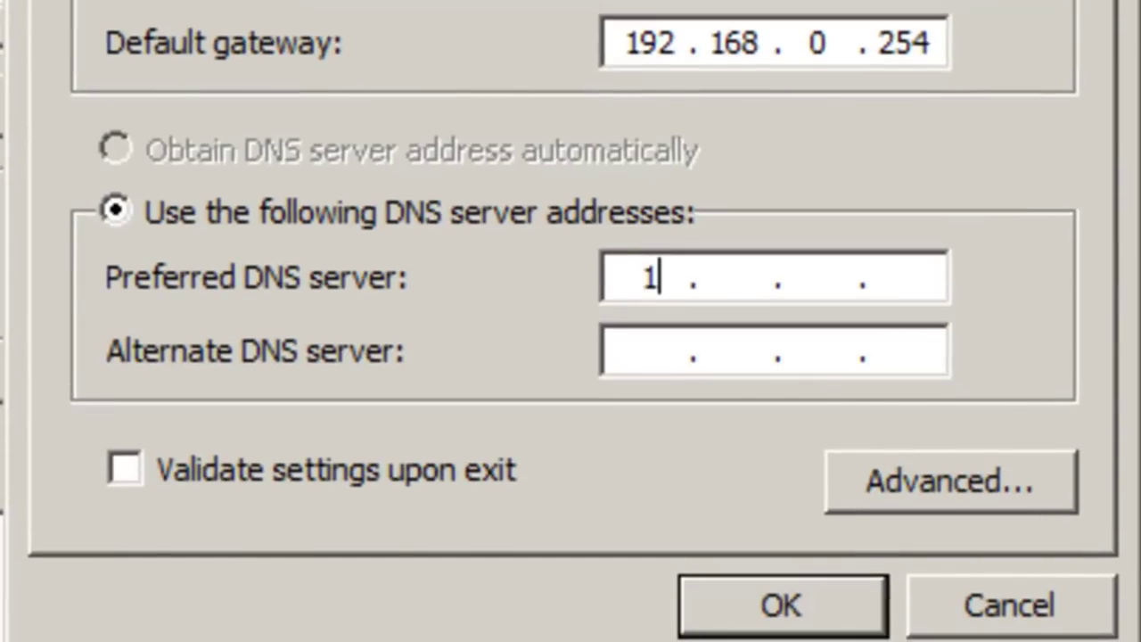
pyautogui.write('95 ')
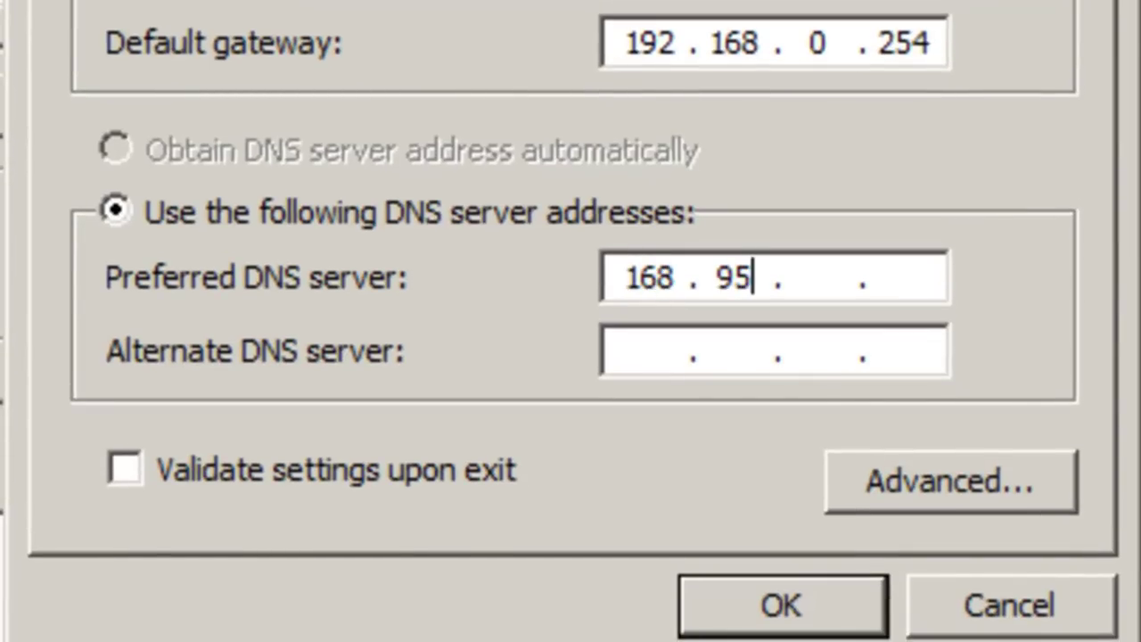
pyautogui.write('. 1 . 1')
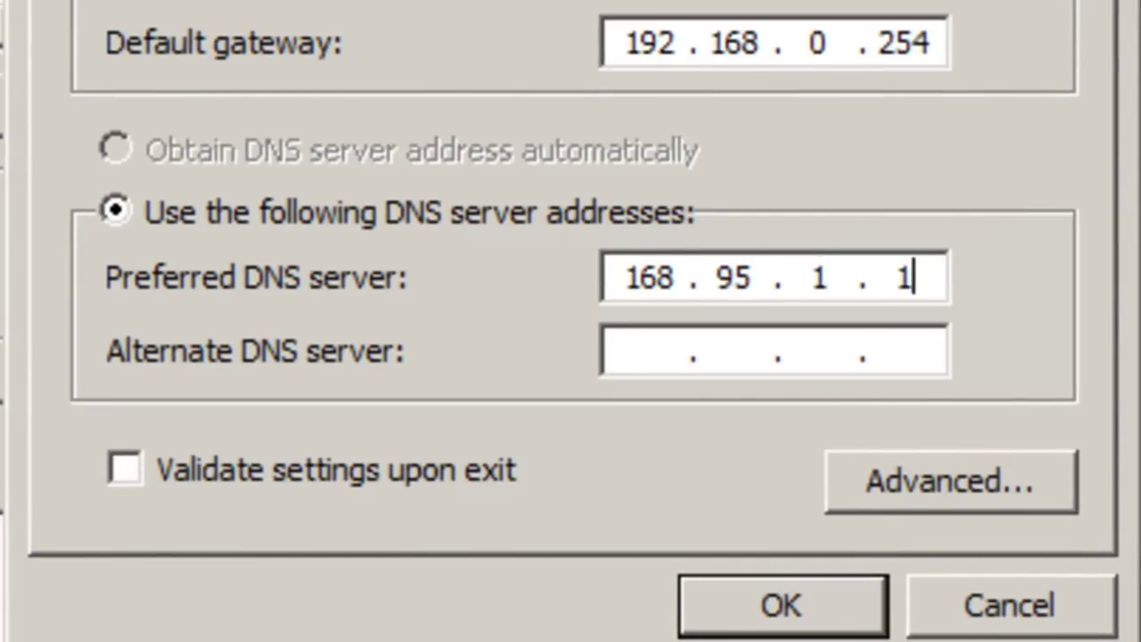
pyautogui.click(651, 350)
pyautogui.write('8 . 8 . ')
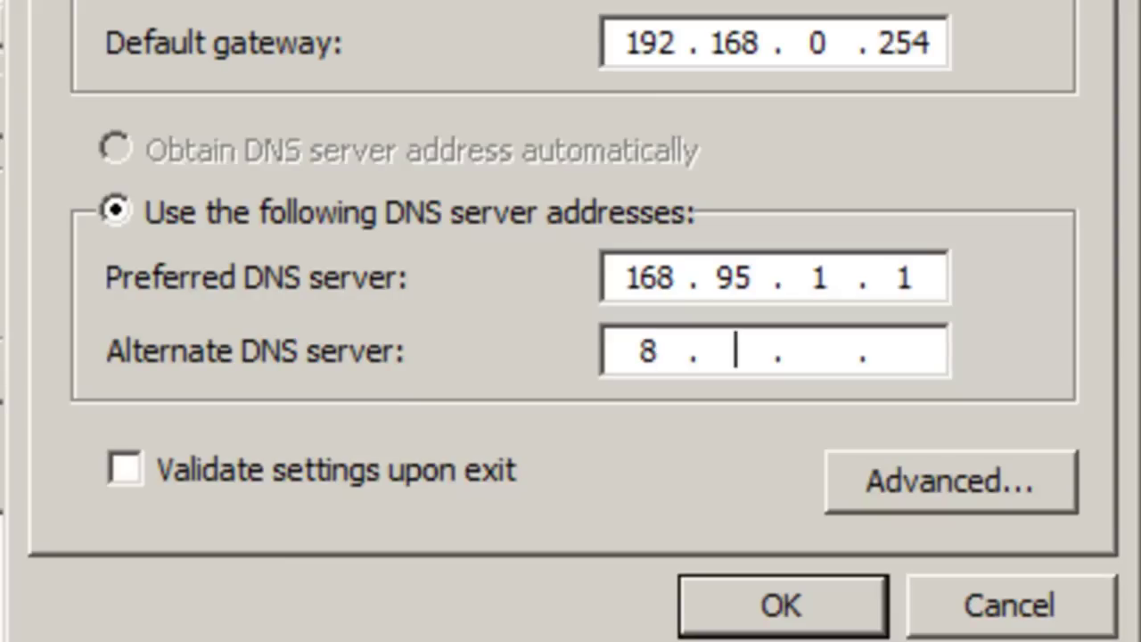
pyautogui.write('8 . 8')
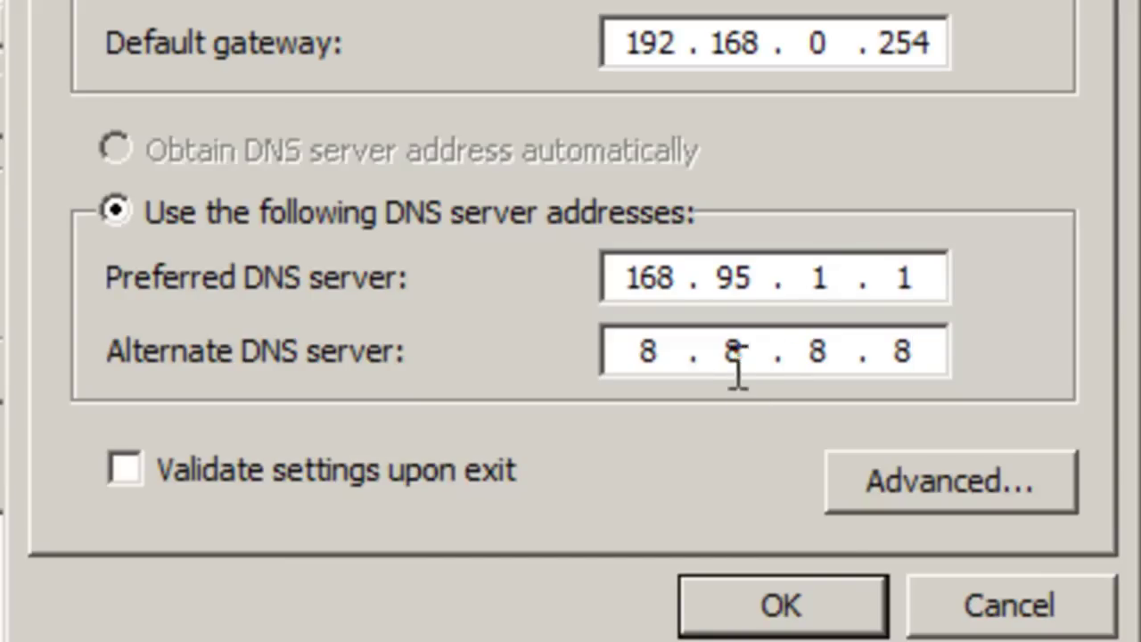
# Apply the IPv4 settings and close the Wireless Network Connection properties
pyautogui.click(802, 615)
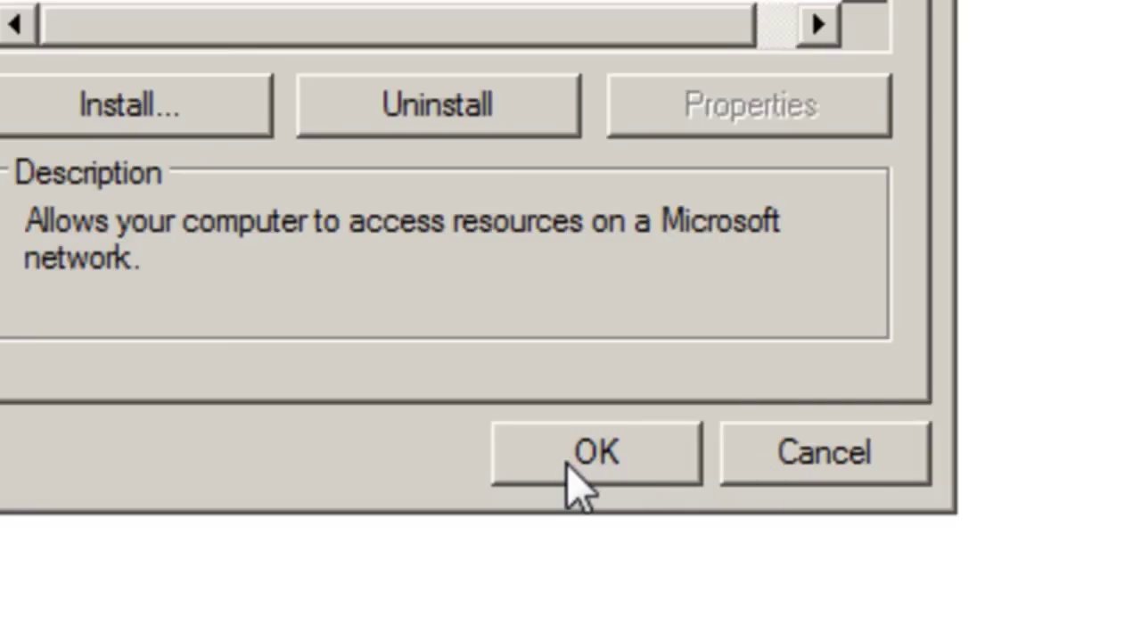
pyautogui.click(568, 465)
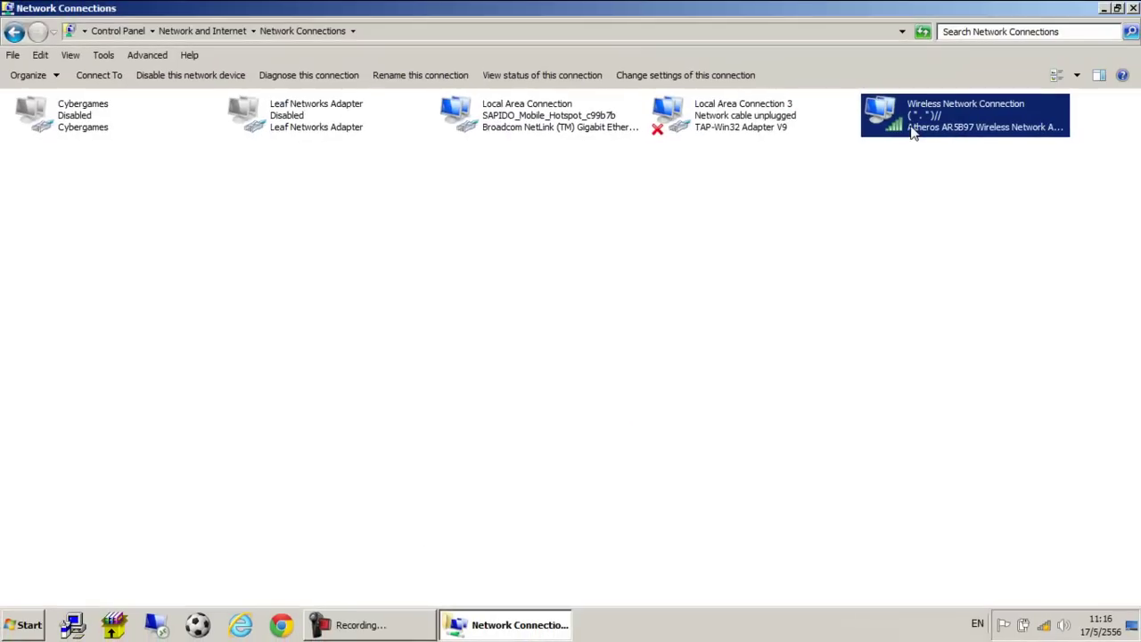
pyautogui.click(893, 213)
# Check the Wireless Network Connection's IPv4 address, gateway and DNS servers in its status details
pyautogui.rightClick(903, 113)
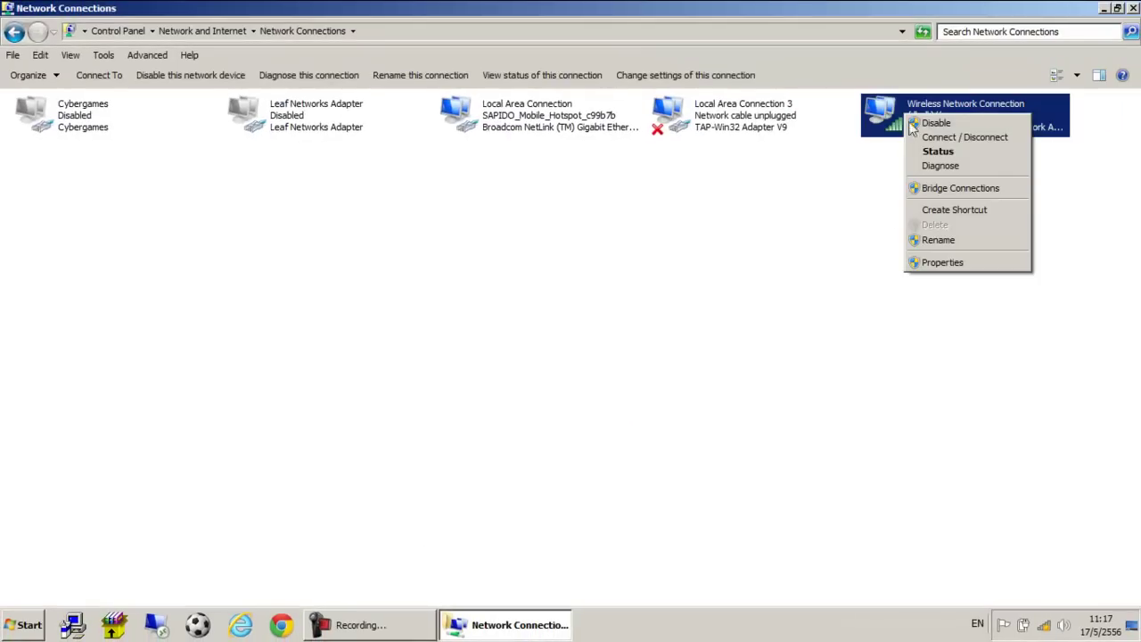
pyautogui.click(957, 153)
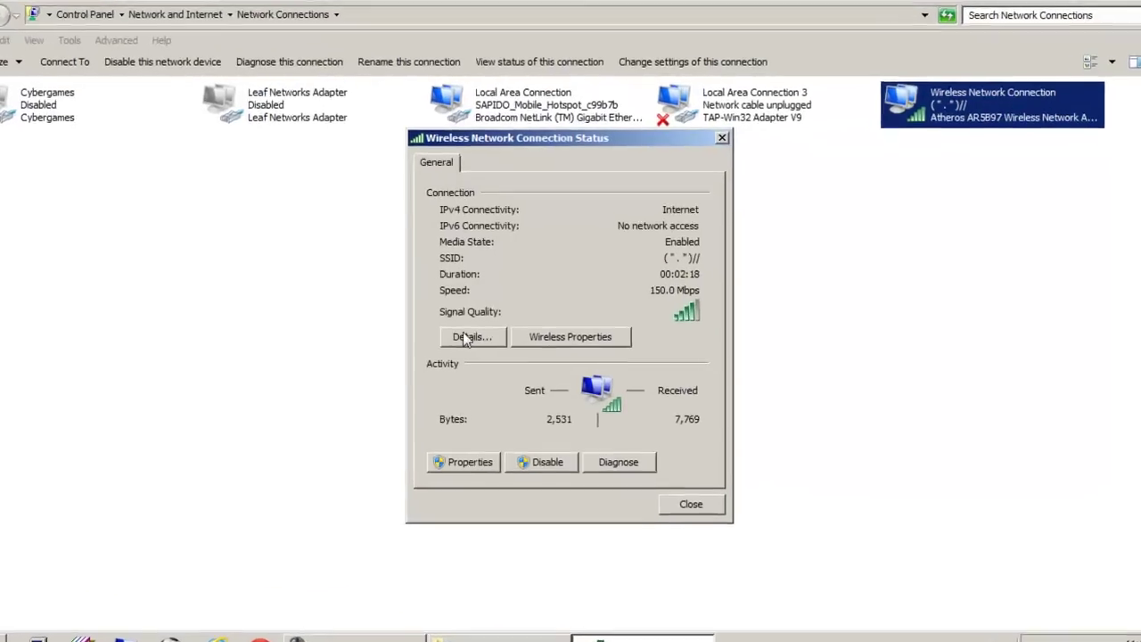
pyautogui.click(476, 331)
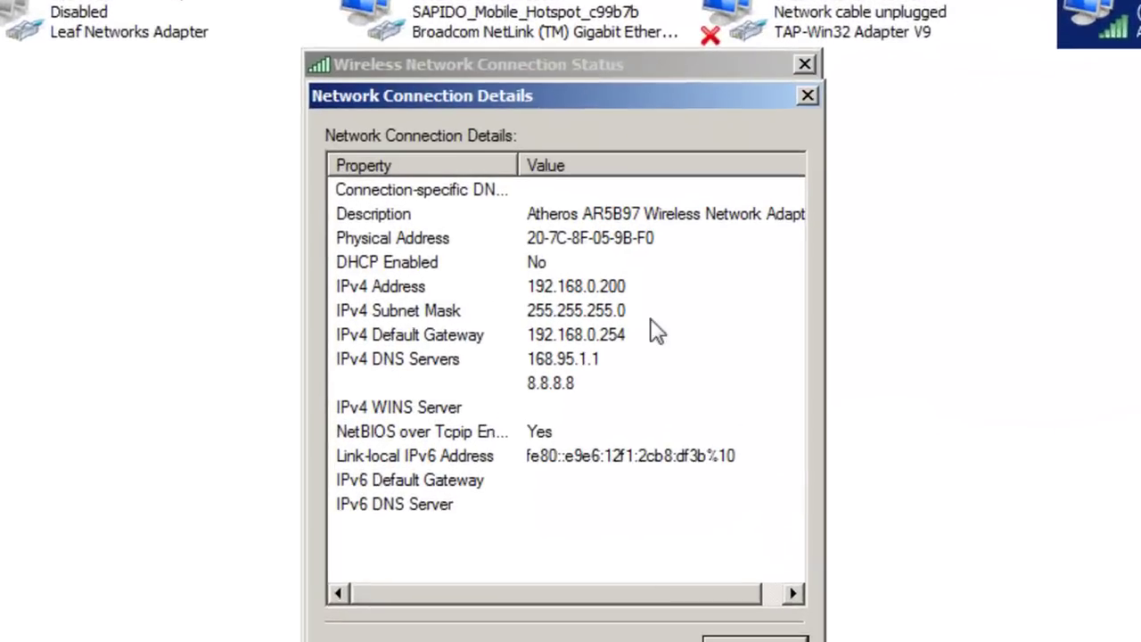
pyautogui.click(651, 287)
pyautogui.click(621, 358)
pyautogui.click(614, 334)
pyautogui.click(718, 595)
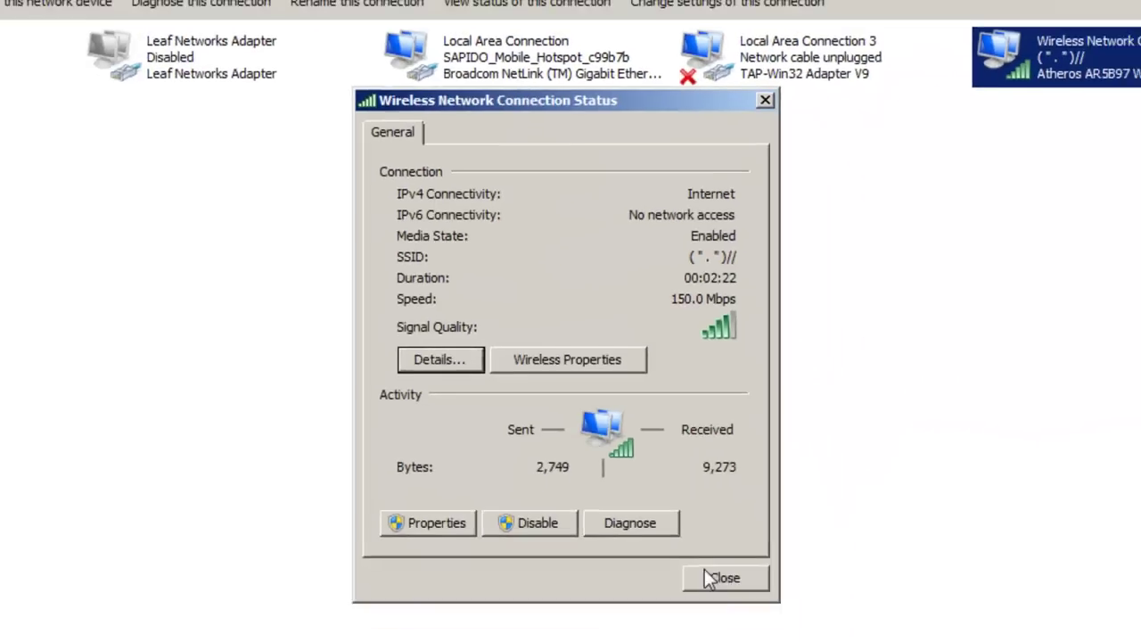
# Close the Wireless Network Connection status and the Network Connections window
pyautogui.click(716, 577)
pyautogui.click(772, 412)
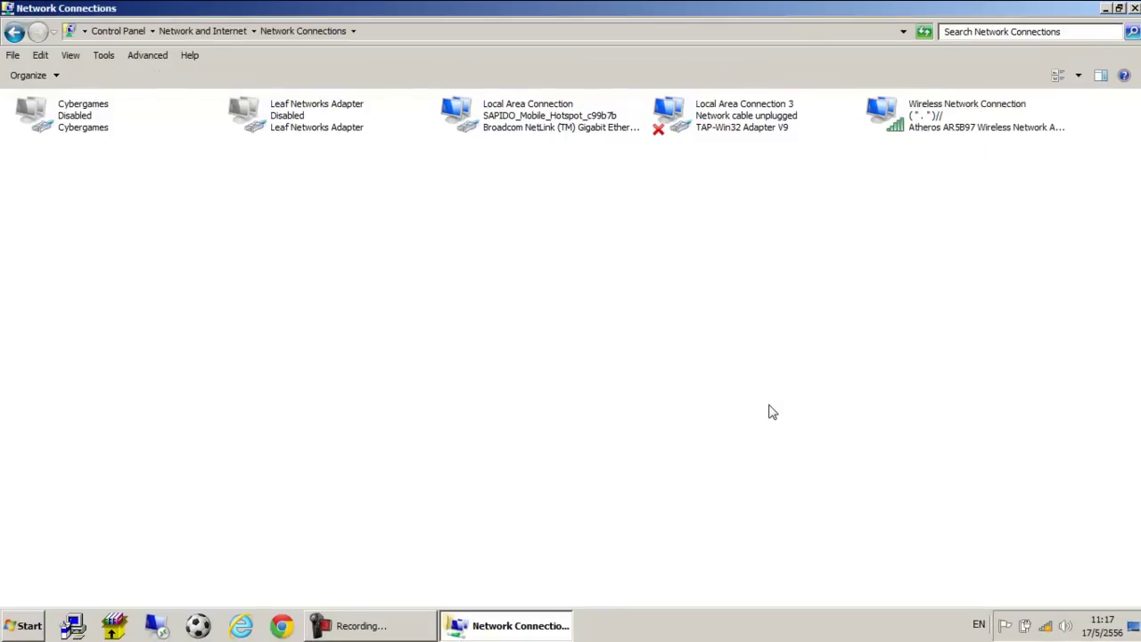
pyautogui.click(1133, 8)
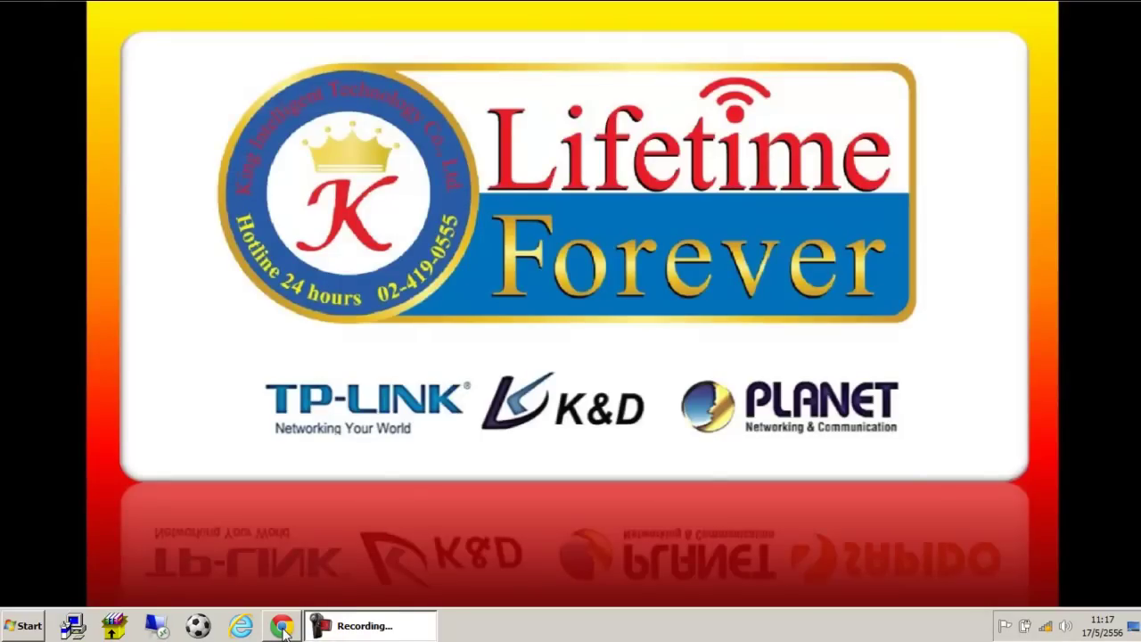
# Open Command Prompt and ping the wireless gateway at 192.168.0.254
pyautogui.click(5, 629)
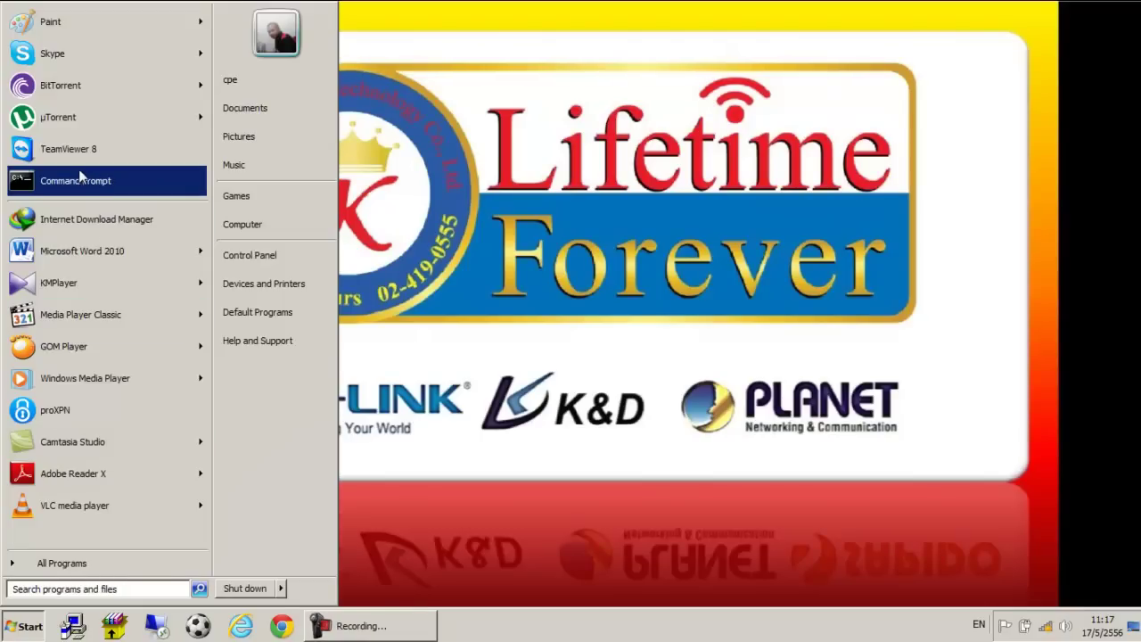
pyautogui.click(78, 178)
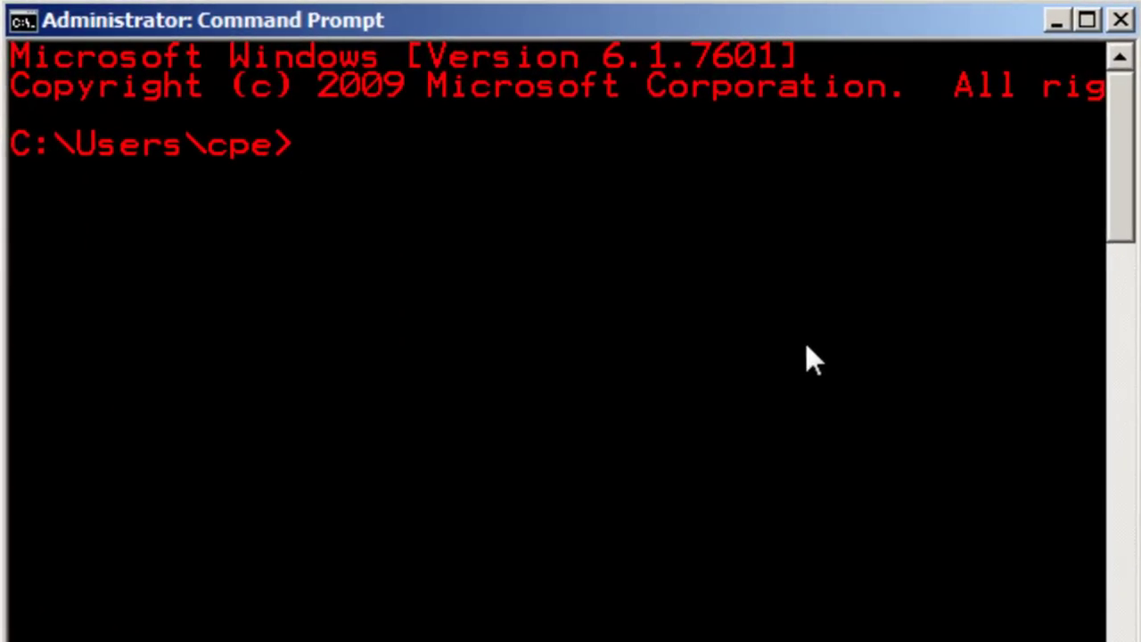
pyautogui.write('ping 19')
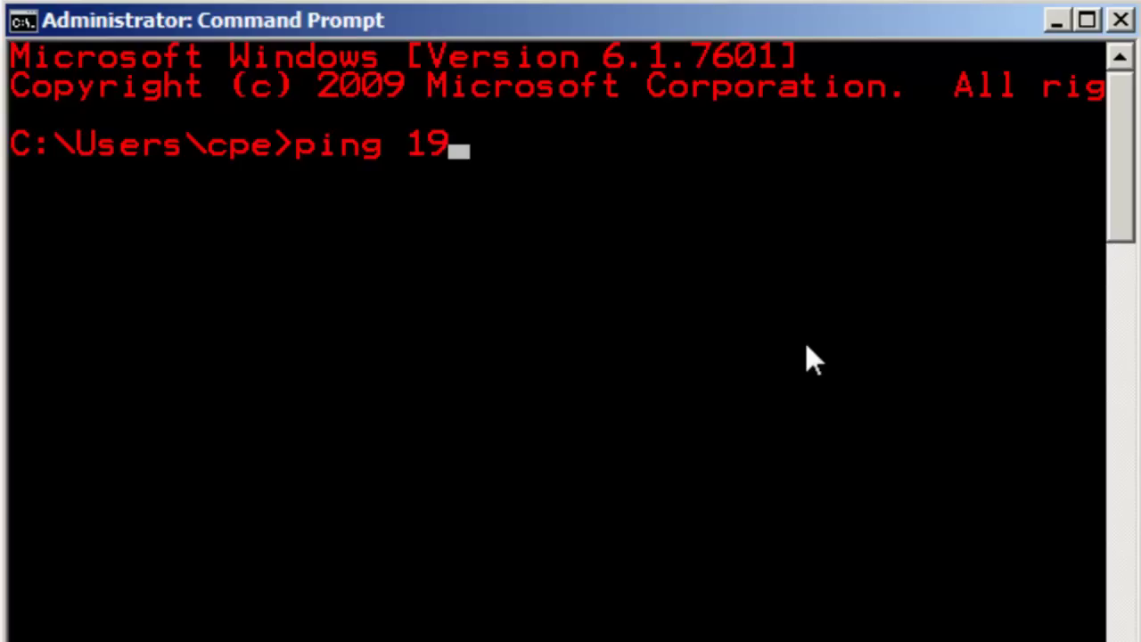
pyautogui.write('2')
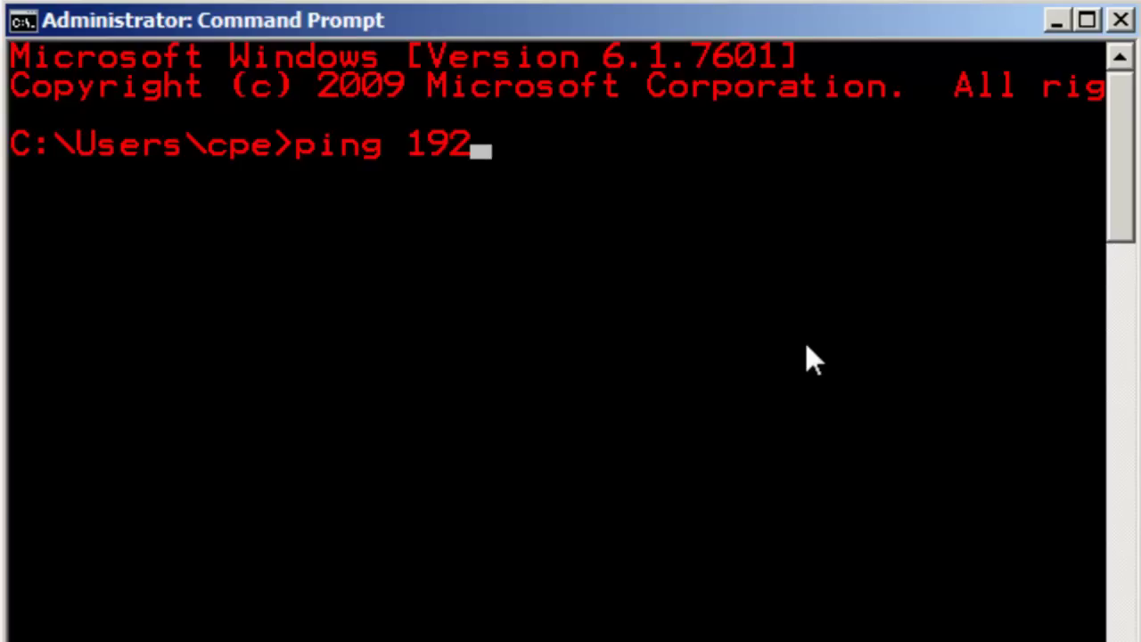
pyautogui.write('.168')
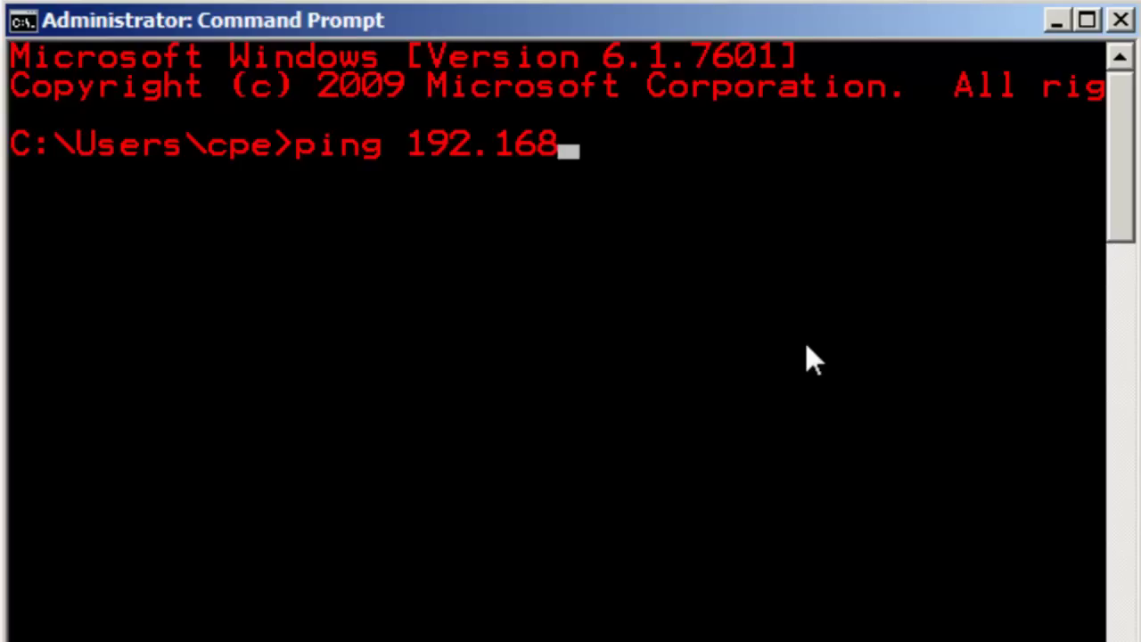
pyautogui.write('.0')
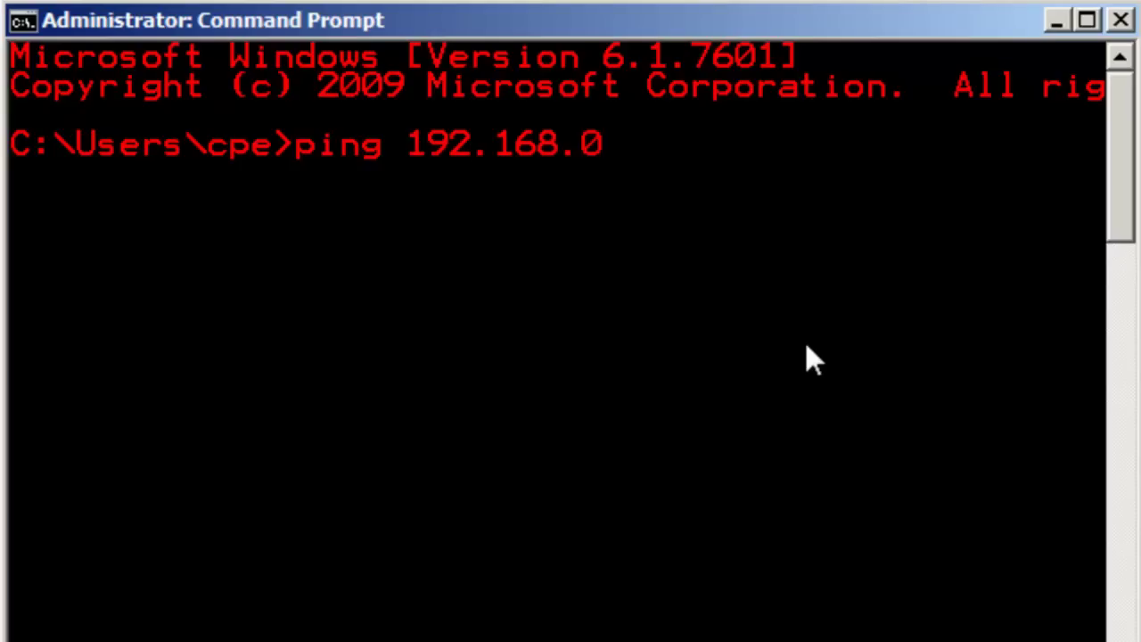
pyautogui.write('.254')
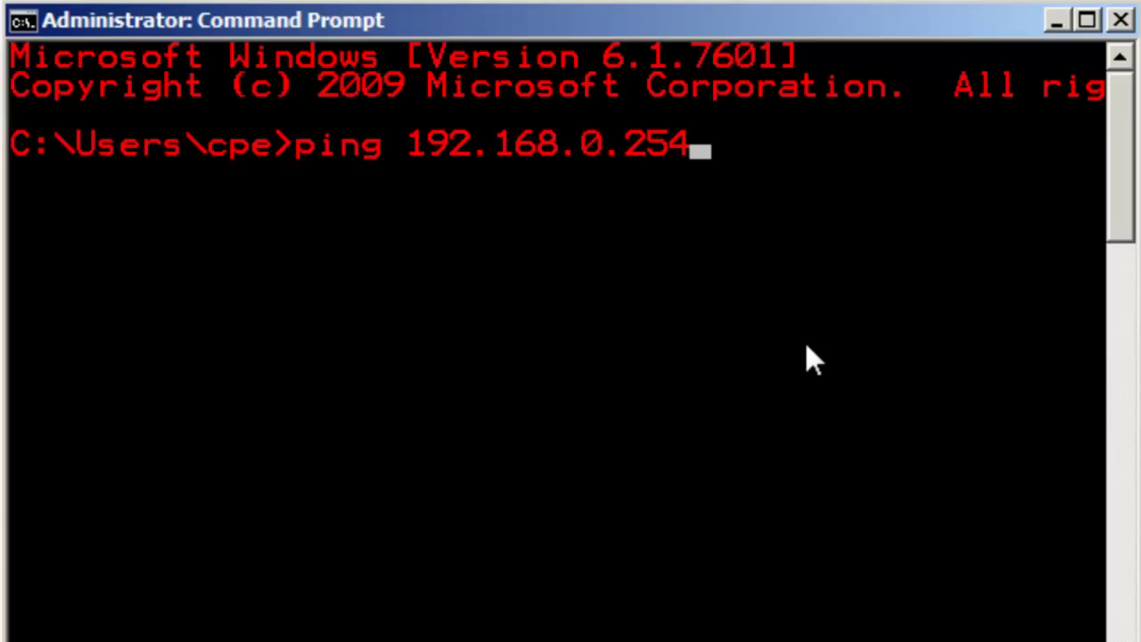
pyautogui.press('Return')
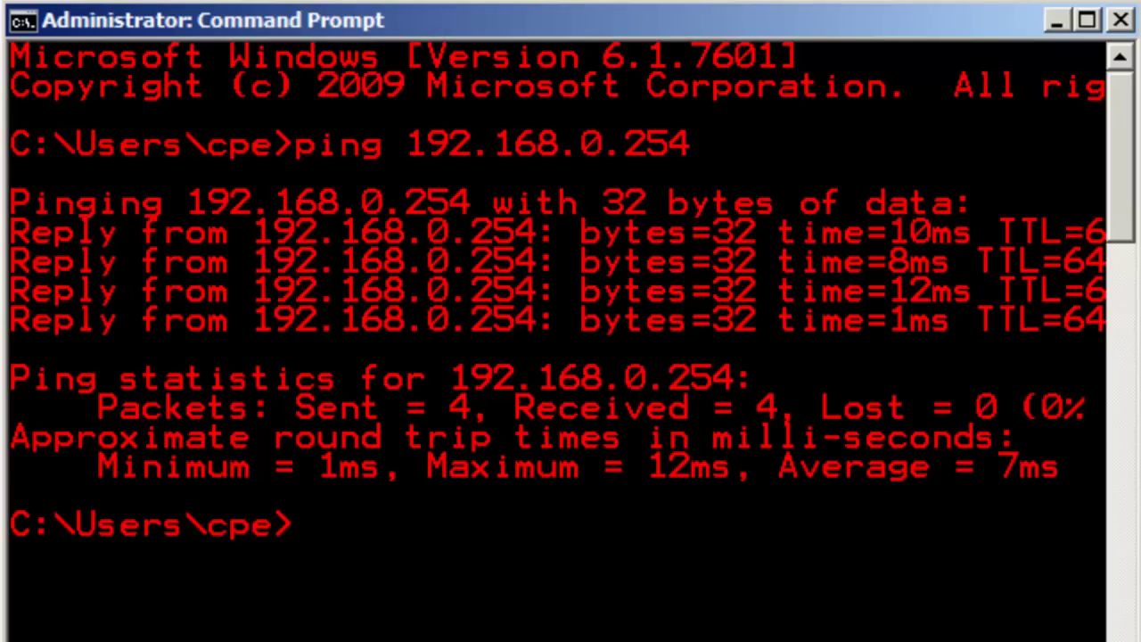
# Ping the wired connection's gateway at 192.168.2.1
pyautogui.write('ping')
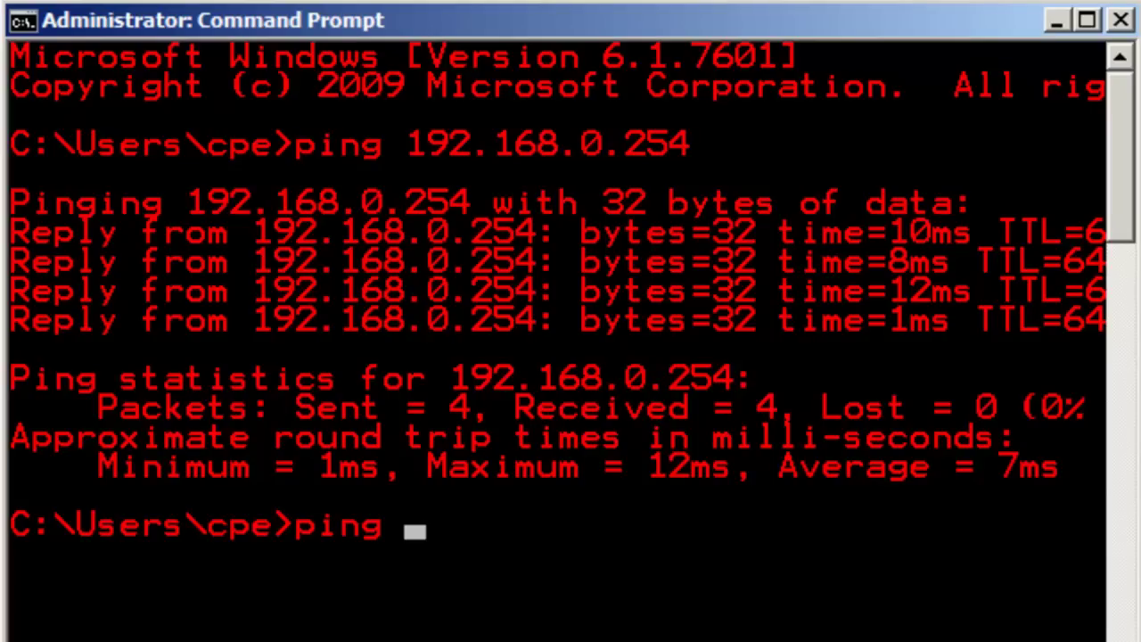
pyautogui.write('192.168.2.1')
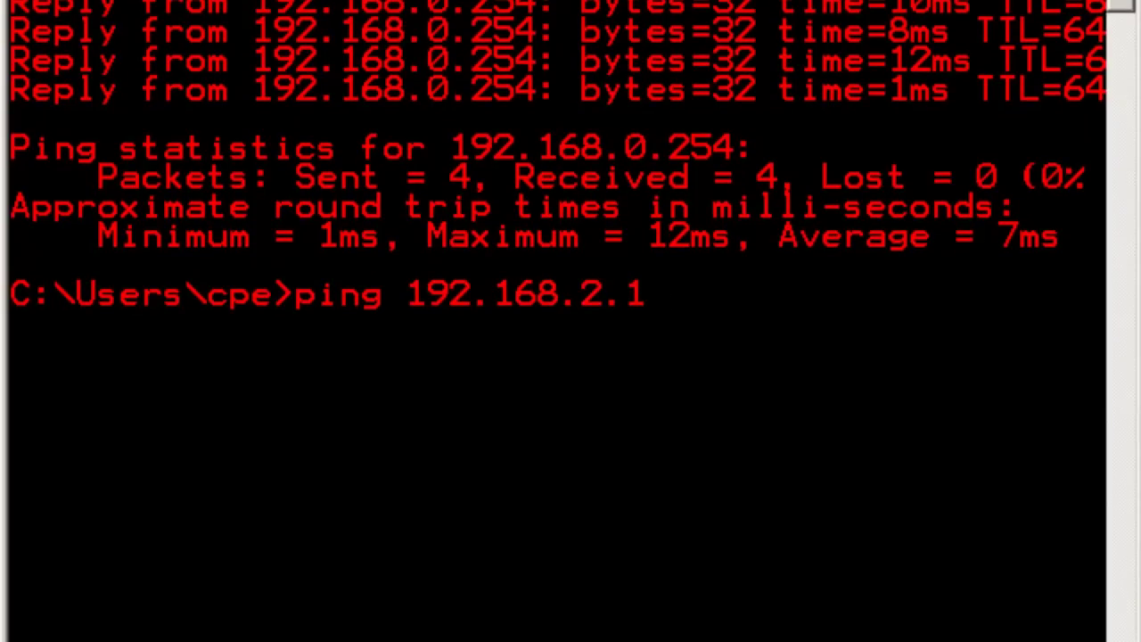
pyautogui.press('Return')
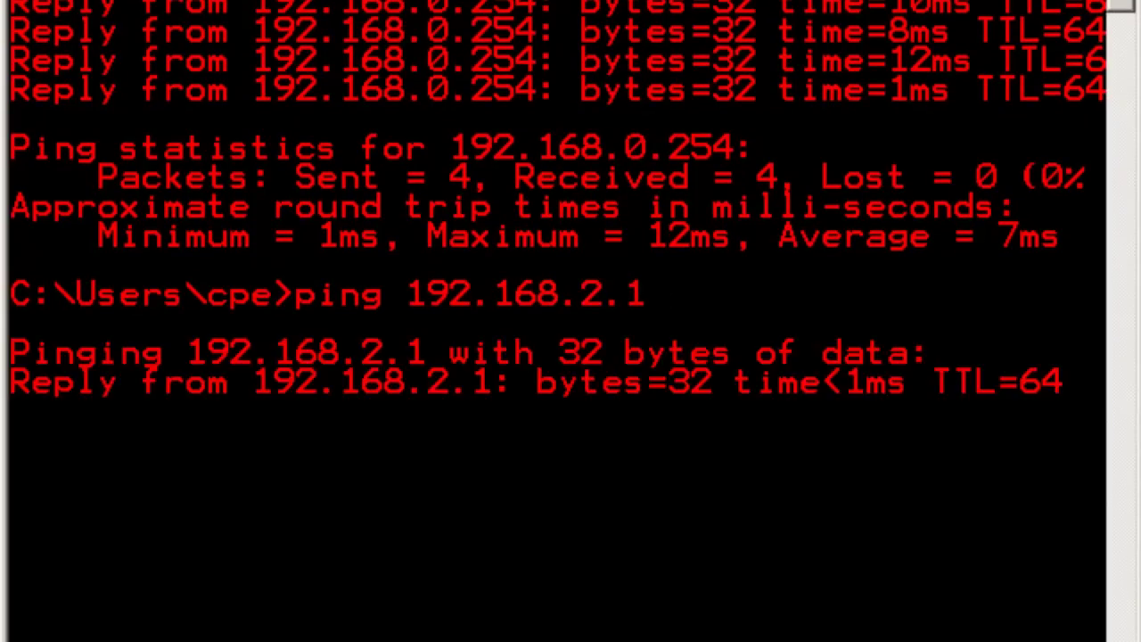